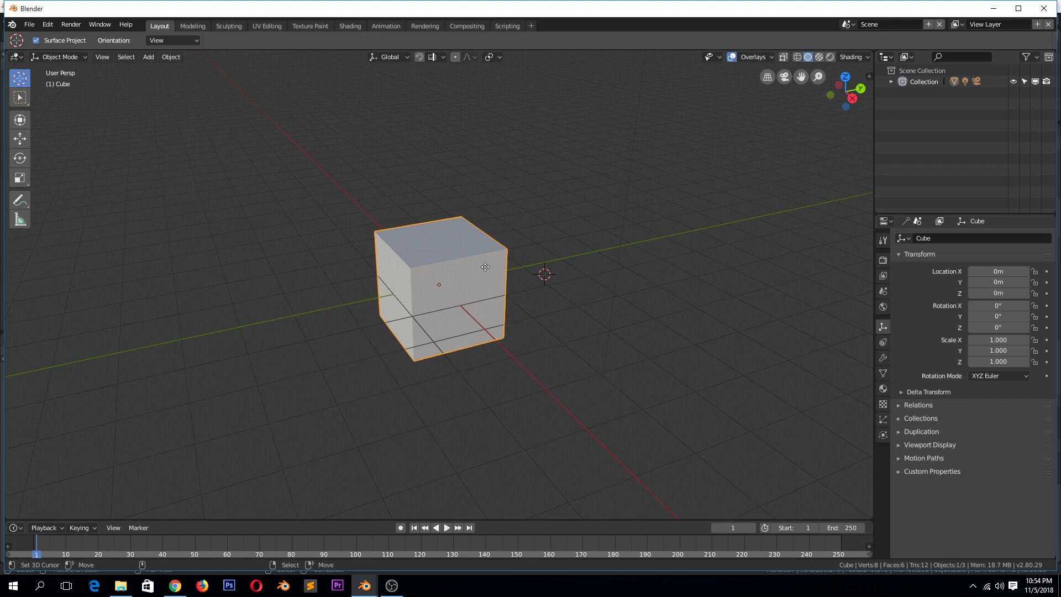
# Step: Raise the cube straight up along Z to 1.0425m
pyautogui.press('g')
pyautogui.press('z')
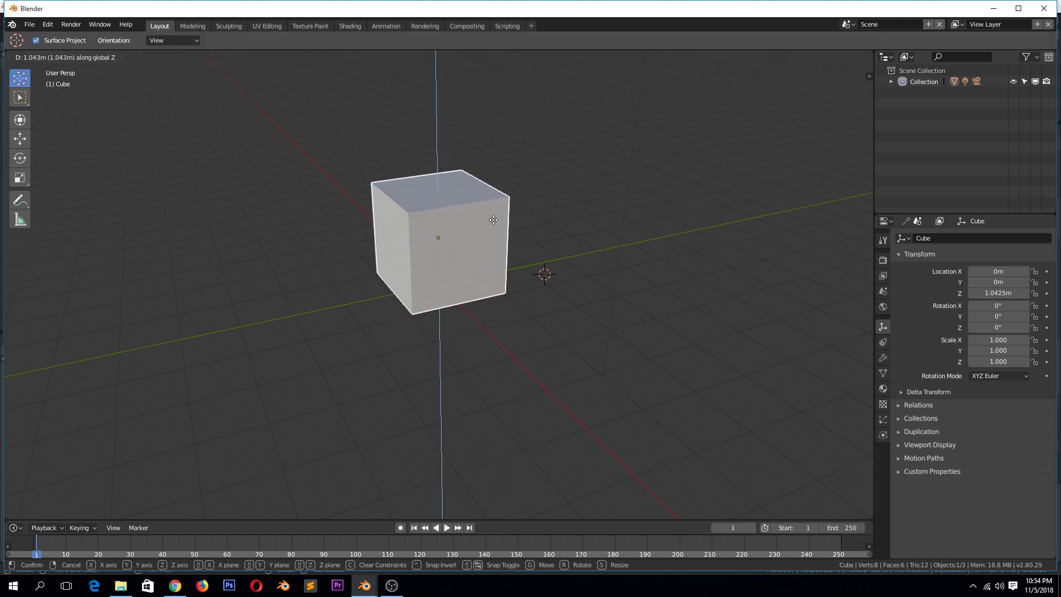
pyautogui.click(494, 224)
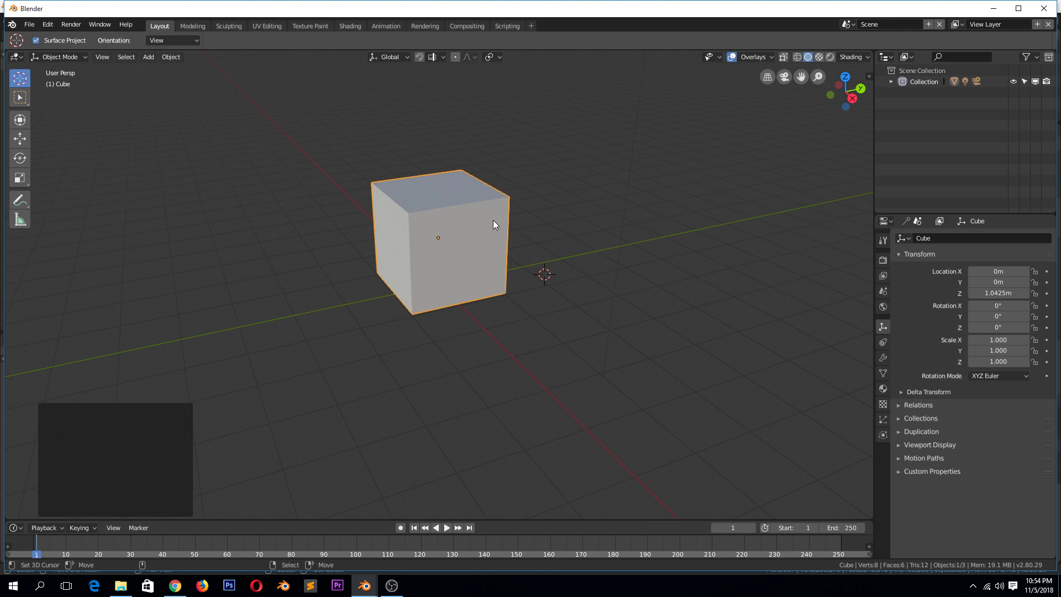
# Step: Orbit the view to see the camera and light, then switch to the bed.blend window
pyautogui.scroll(-4, 494, 220)
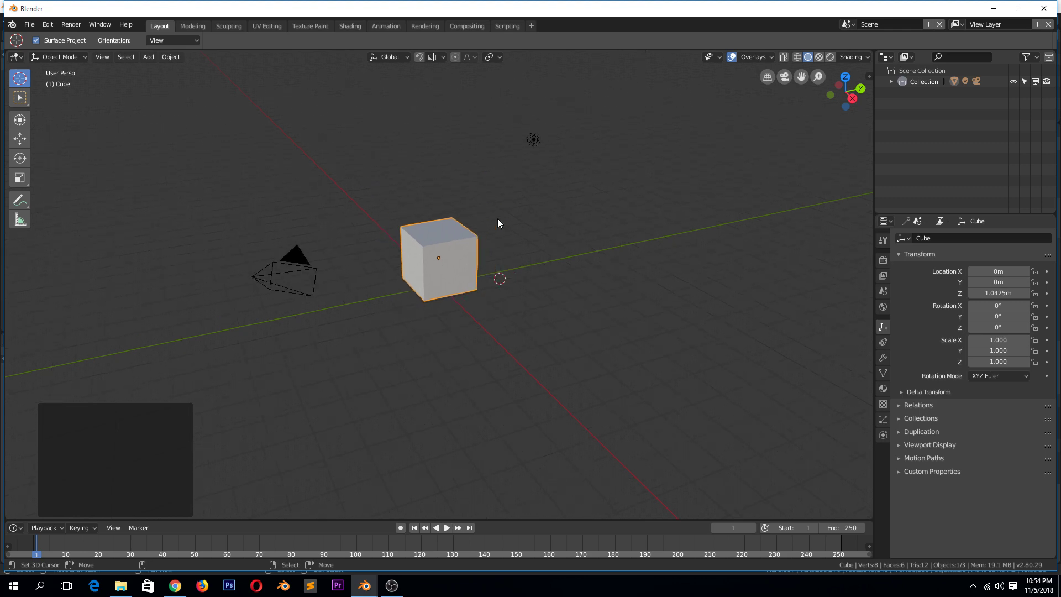
pyautogui.moveTo(498, 219); pyautogui.dragTo(509, 230, button='middle')
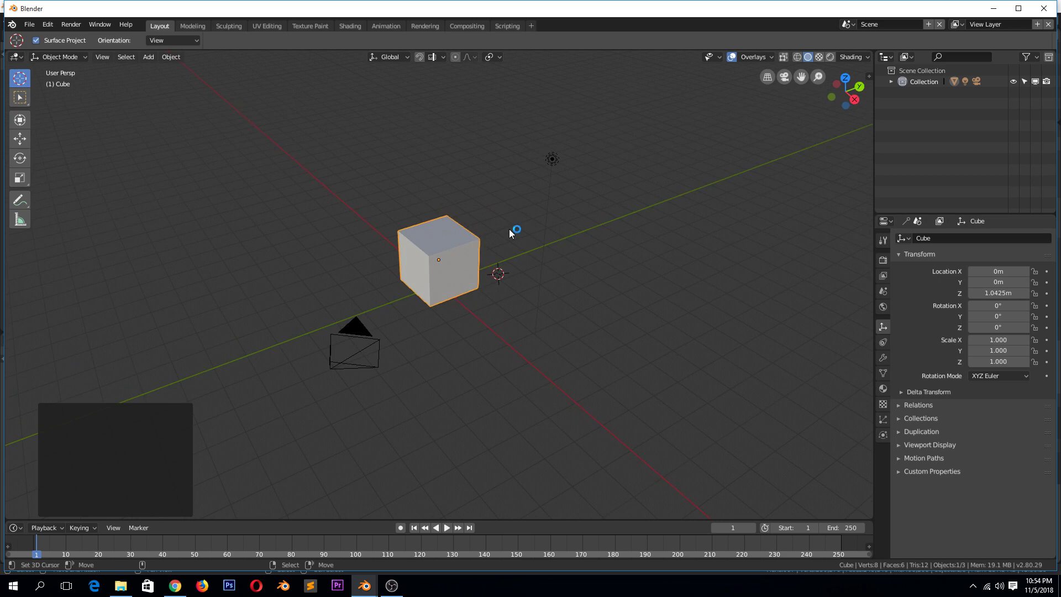
pyautogui.scroll(2, 419, 197)
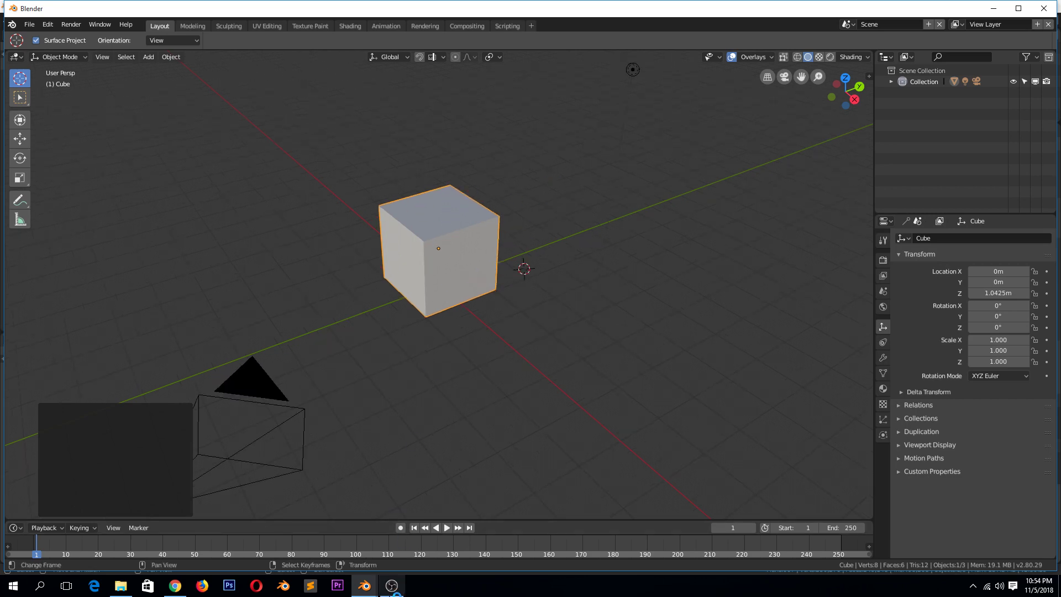
pyautogui.click(365, 585)
# Step: In bed.blend, view the blanket's mesh in Edit Mode from above the bed
pyautogui.click(429, 545)
pyautogui.moveTo(544, 315); pyautogui.dragTo(524, 240, button='middle')
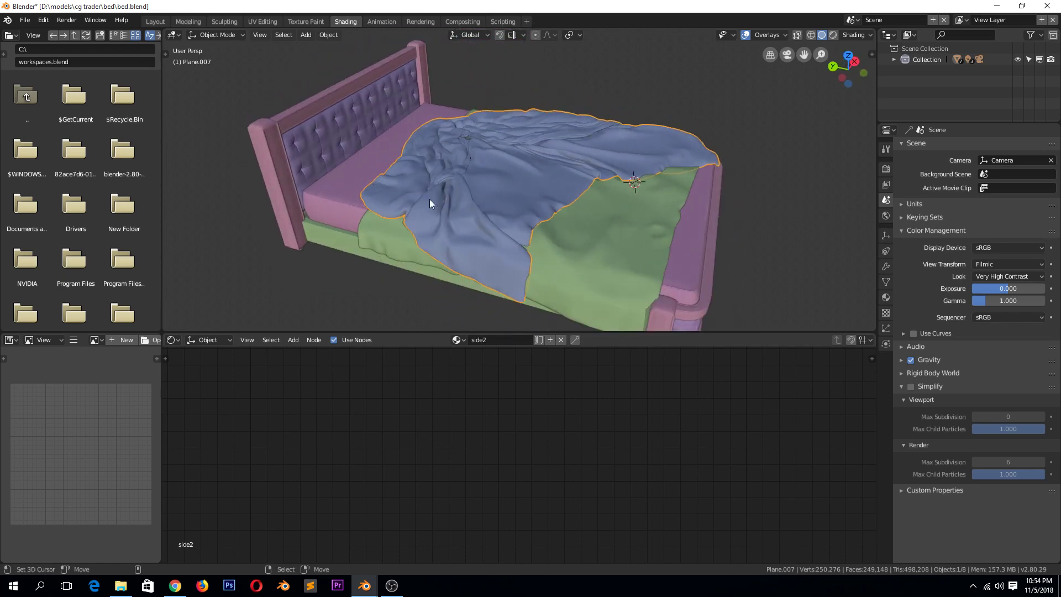
pyautogui.press('Tab')
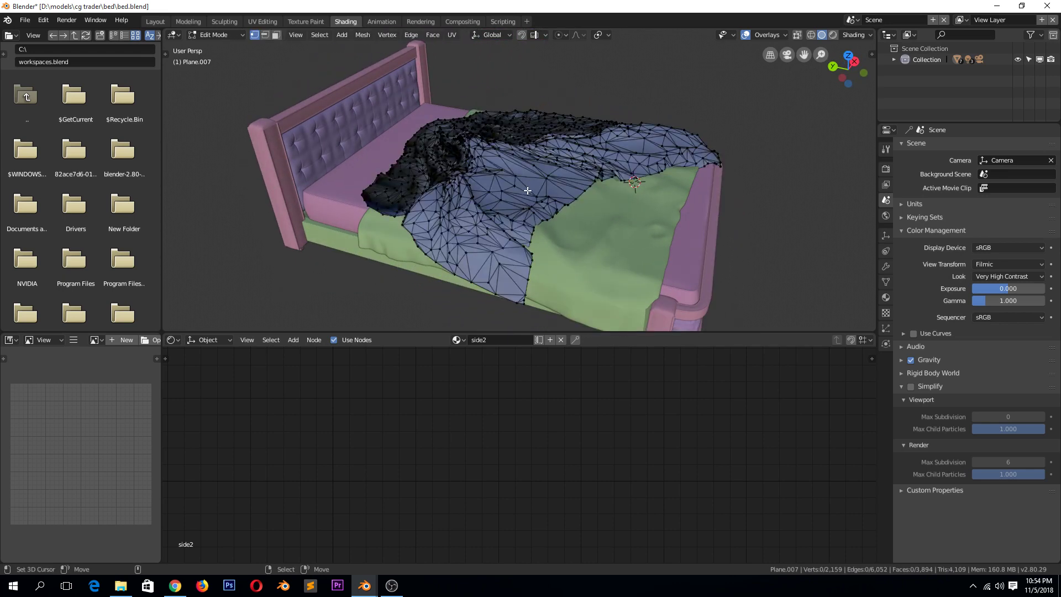
pyautogui.moveTo(522, 180); pyautogui.dragTo(584, 214, button='middle')
pyautogui.press('Tab')
# Step: Inspect the blanket's wireframe from several angles, including the headboard and a low side view
pyautogui.scroll(5, 485, 163)
pyautogui.moveTo(434, 128); pyautogui.dragTo(463, 115, button='middle')
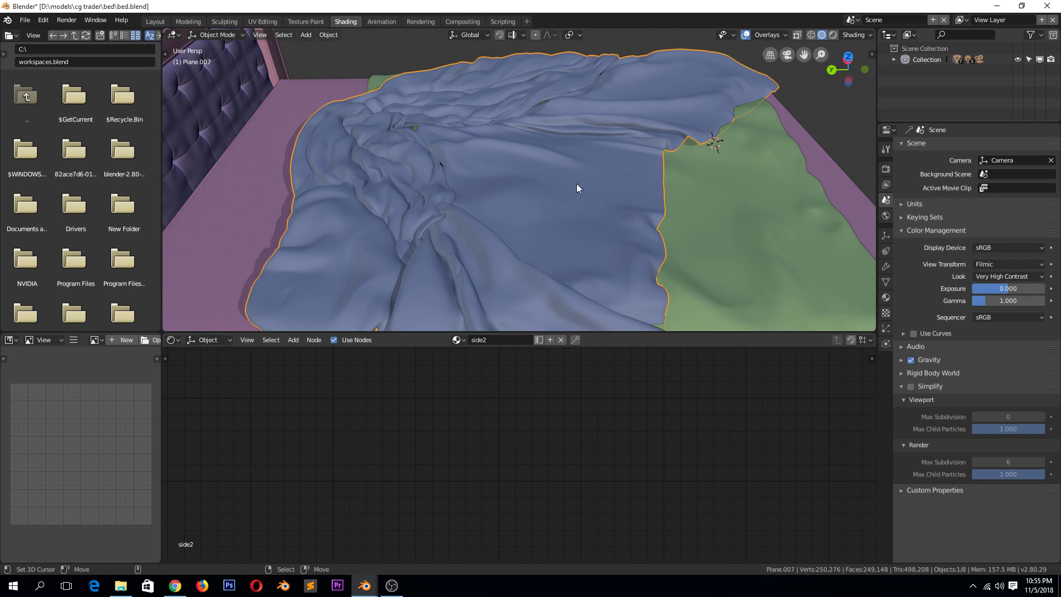
pyautogui.press('Tab')
pyautogui.moveTo(575, 183); pyautogui.dragTo(578, 149, button='middle')
pyautogui.press('Tab')
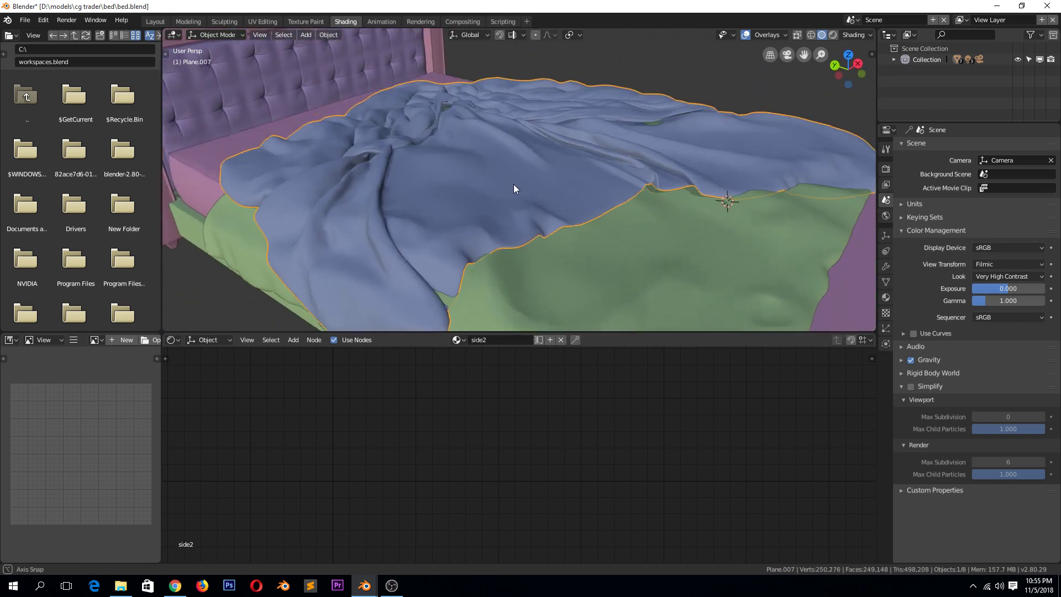
pyautogui.moveTo(516, 190); pyautogui.dragTo(457, 178, button='middle')
pyautogui.press('Tab')
pyautogui.press('Tab')
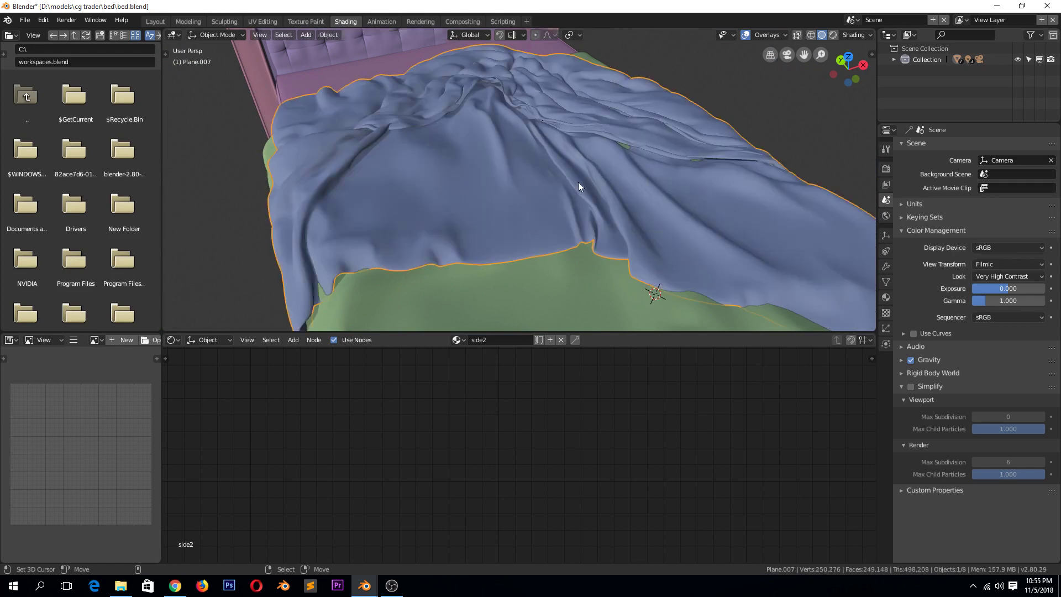
pyautogui.moveTo(412, 102); pyautogui.dragTo(479, 142, button='middle')
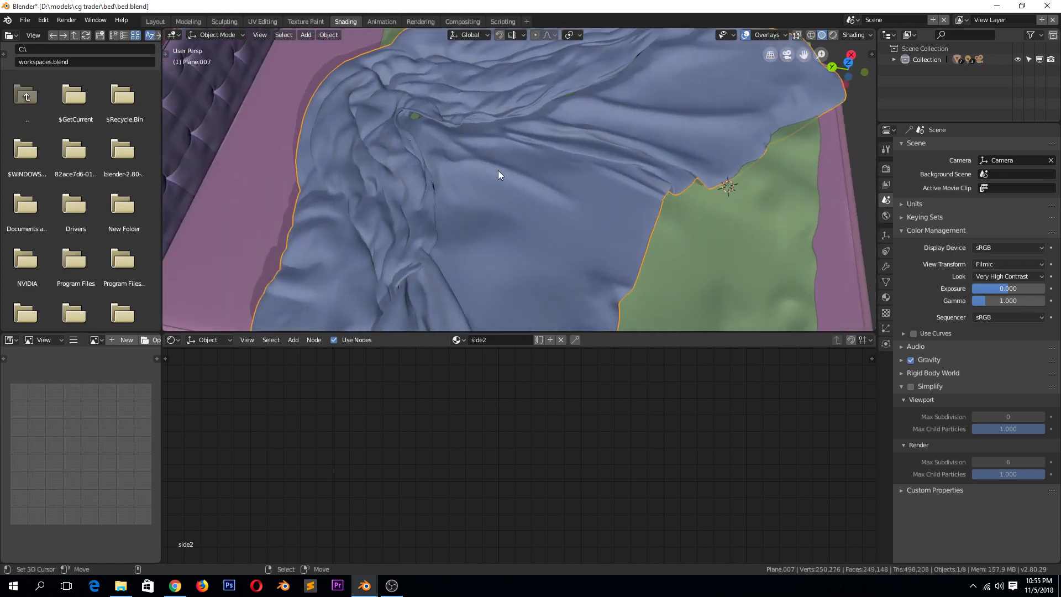
pyautogui.scroll(-2, 499, 174)
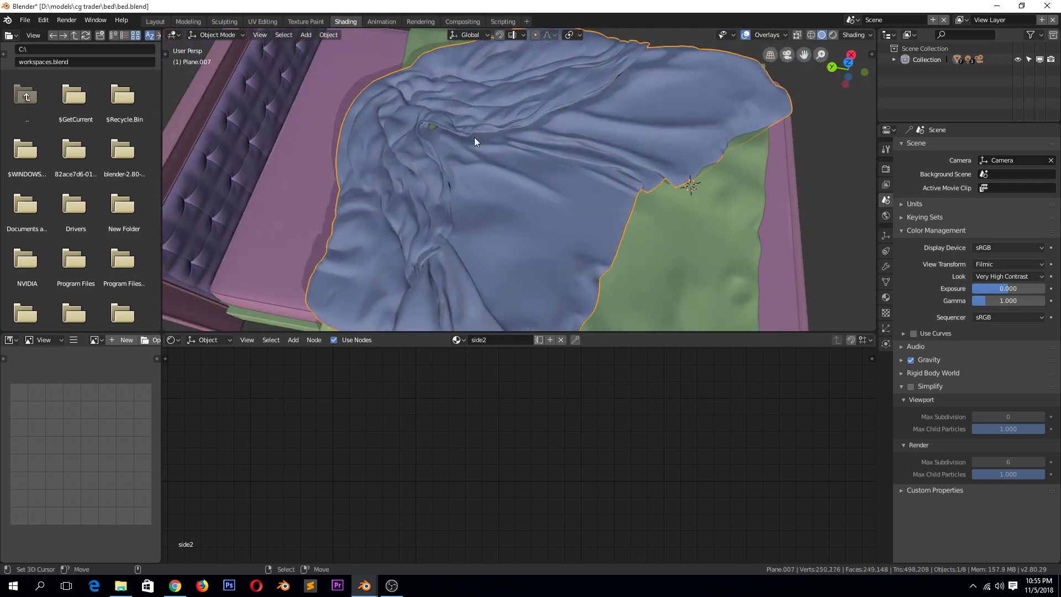
pyautogui.scroll(-3, 510, 207)
pyautogui.moveTo(510, 206); pyautogui.dragTo(502, 173, button='middle')
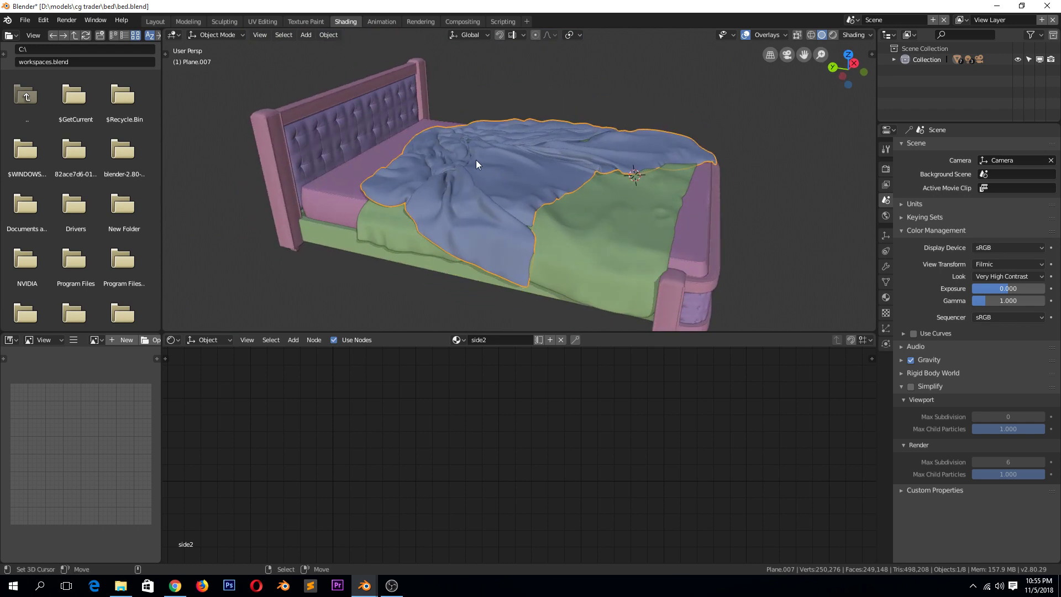
# Step: Hide the blue blanket and select the green sheet underneath
pyautogui.click(476, 160)
pyautogui.click(489, 155)
pyautogui.press('h')
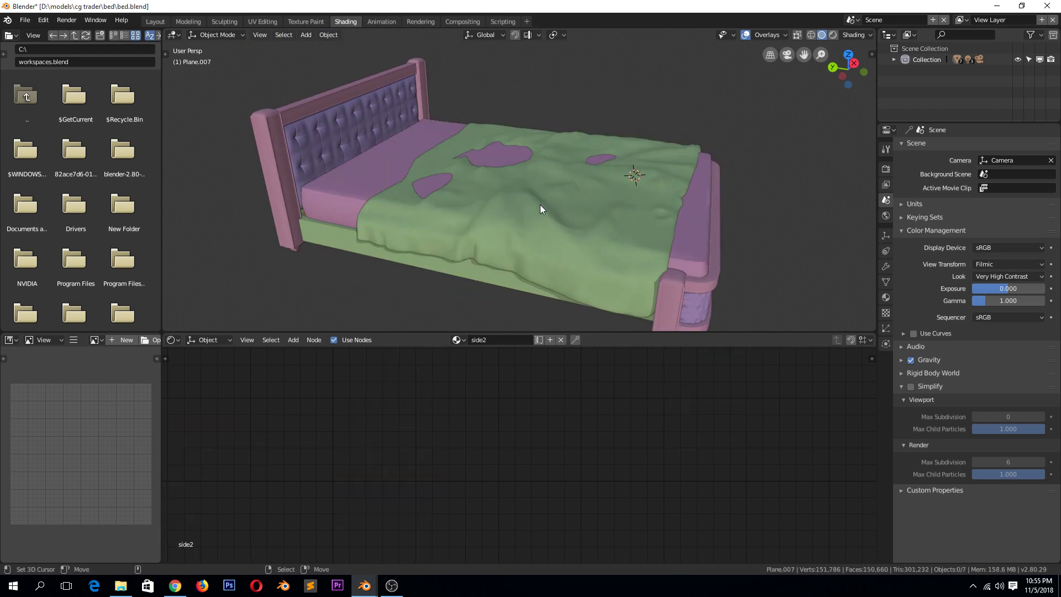
pyautogui.moveTo(539, 204); pyautogui.dragTo(479, 220, button='middle')
pyautogui.click(479, 220)
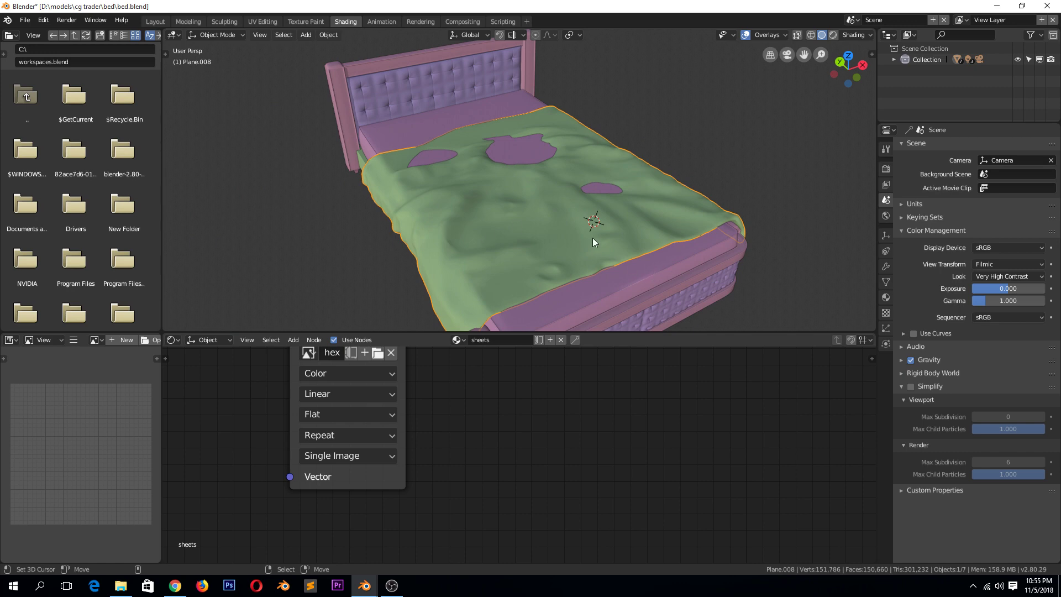
# Step: Isolate the green sheet to inspect its mesh, then restore the scene and edit the blanket
pyautogui.press('KP_Divide')
pyautogui.moveTo(605, 263)
pyautogui.mouseDown(button='middle')
pyautogui.moveTo(691, 217)
pyautogui.moveTo(662, 188)
pyautogui.moveTo(639, 267)
pyautogui.moveTo(666, 294)
pyautogui.moveTo(624, 244)
pyautogui.moveTo(679, 263)
pyautogui.mouseUp(button='middle')
pyautogui.press('Tab')
pyautogui.press('Tab')
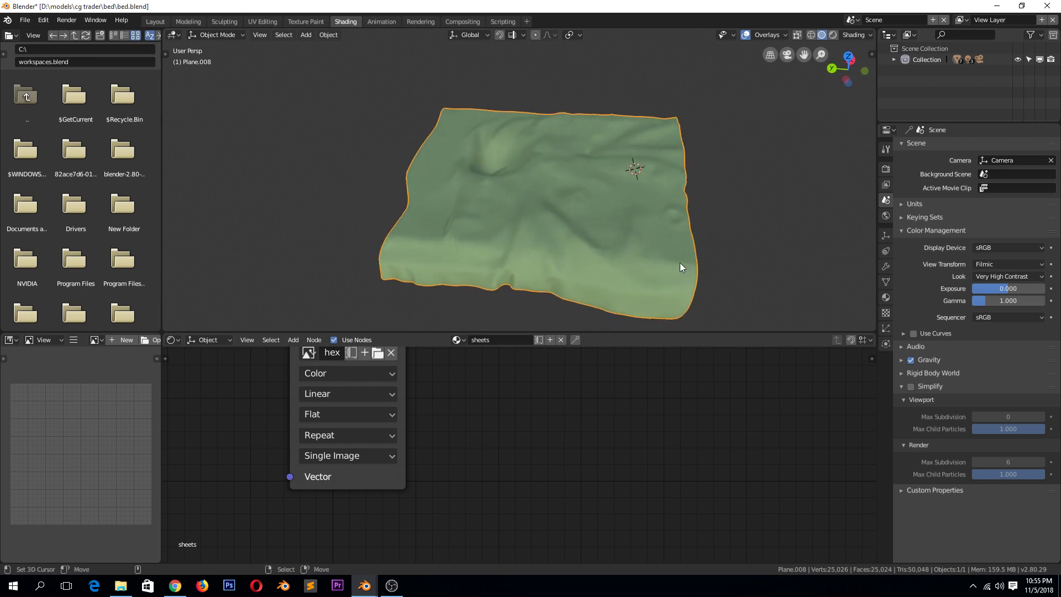
pyautogui.press('KP_Divide')
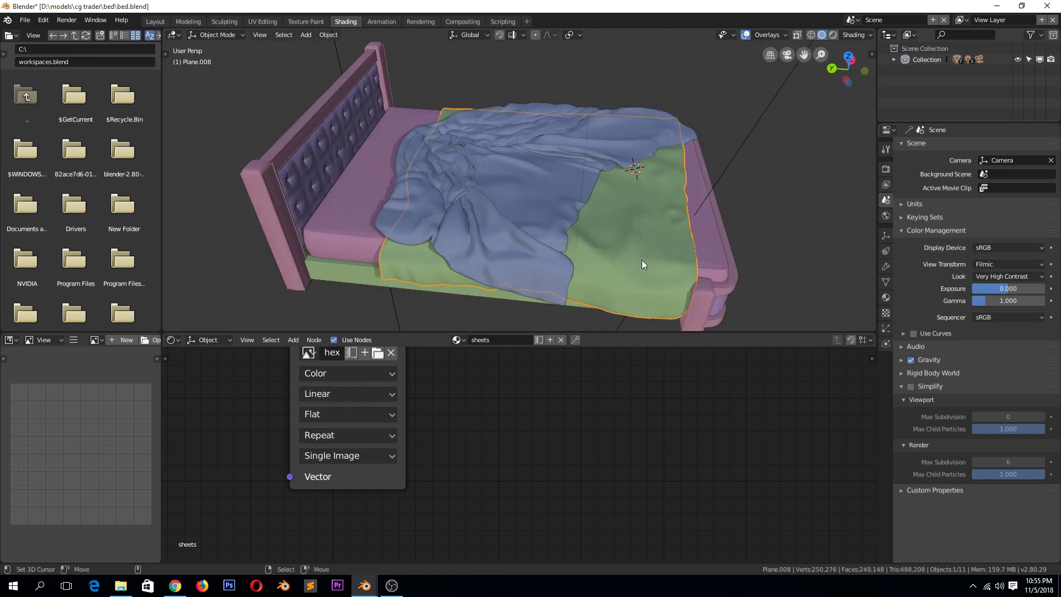
pyautogui.rightClick(554, 191)
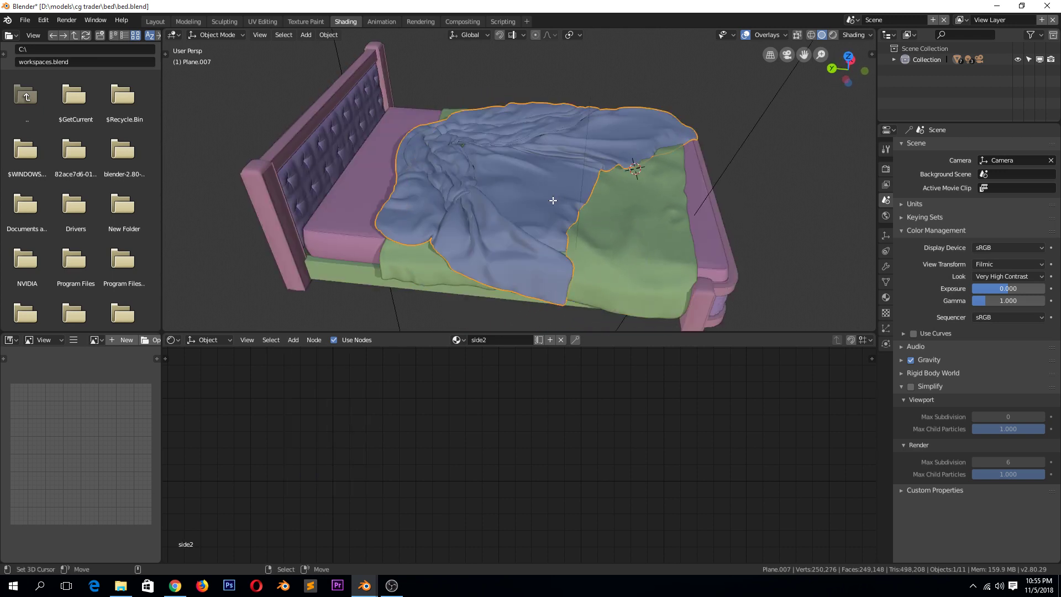
pyautogui.press('Tab')
pyautogui.press('Tab')
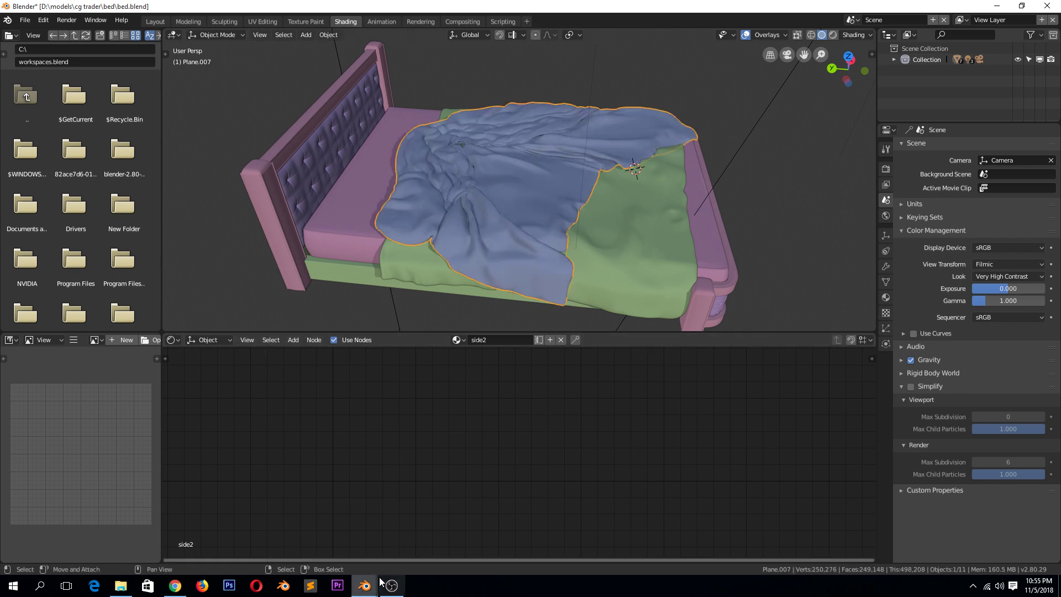
# Step: Back in the cube scene, add a plane at the cube's top
pyautogui.moveTo(364, 586)
pyautogui.click(347, 553)
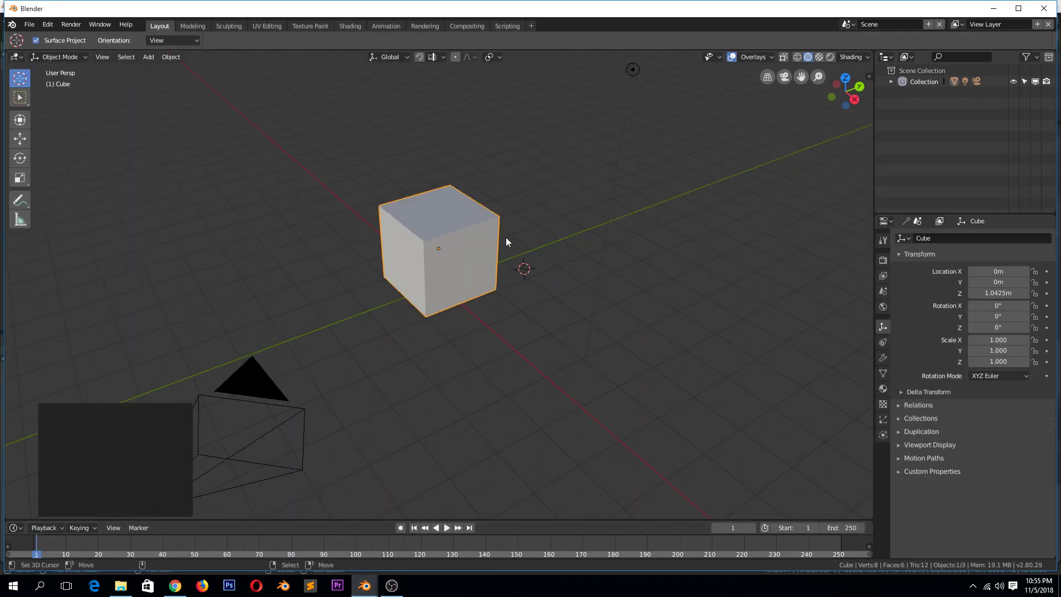
pyautogui.click(468, 194)
pyautogui.hotkey('shift', 'a')
pyautogui.moveTo(492, 213)
pyautogui.click(541, 215)
# Step: Scale the plane to 3.518 and raise it above the cube
pyautogui.press('s')
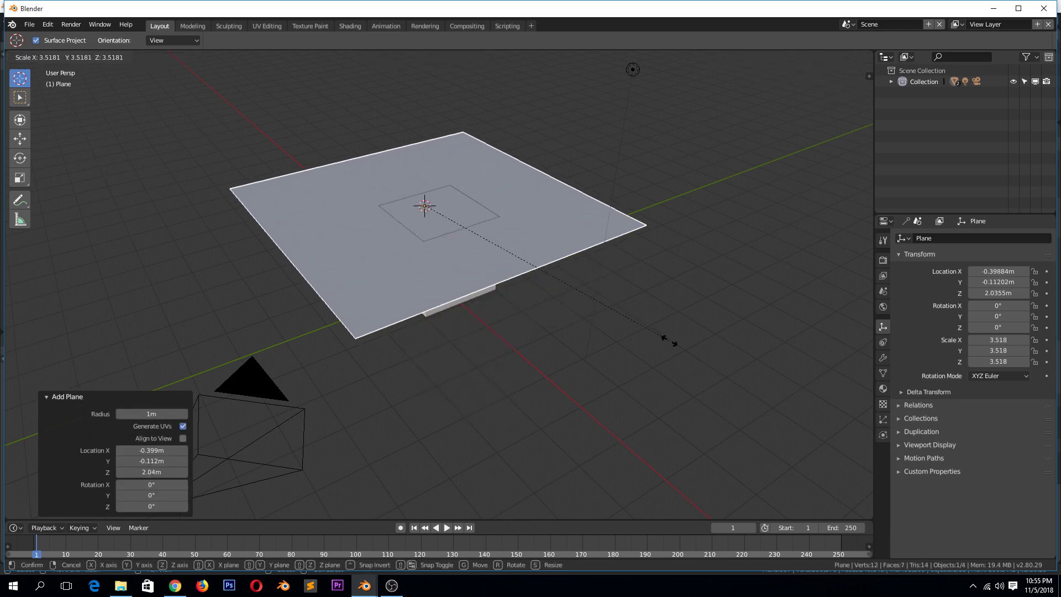
pyautogui.click(670, 338)
pyautogui.press('g')
pyautogui.press('z')
pyautogui.click(696, 265)
# Step: Use random object colours and replace the cube with a UV sphere scaled to 1.426
pyautogui.click(857, 58)
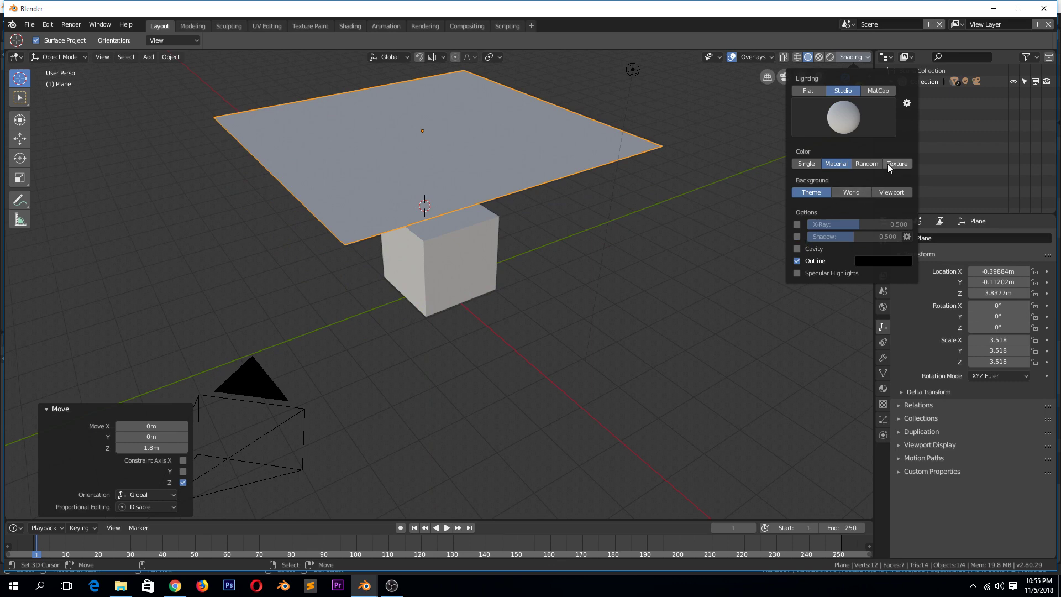
pyautogui.click(867, 164)
pyautogui.click(485, 274)
pyautogui.press('Delete')
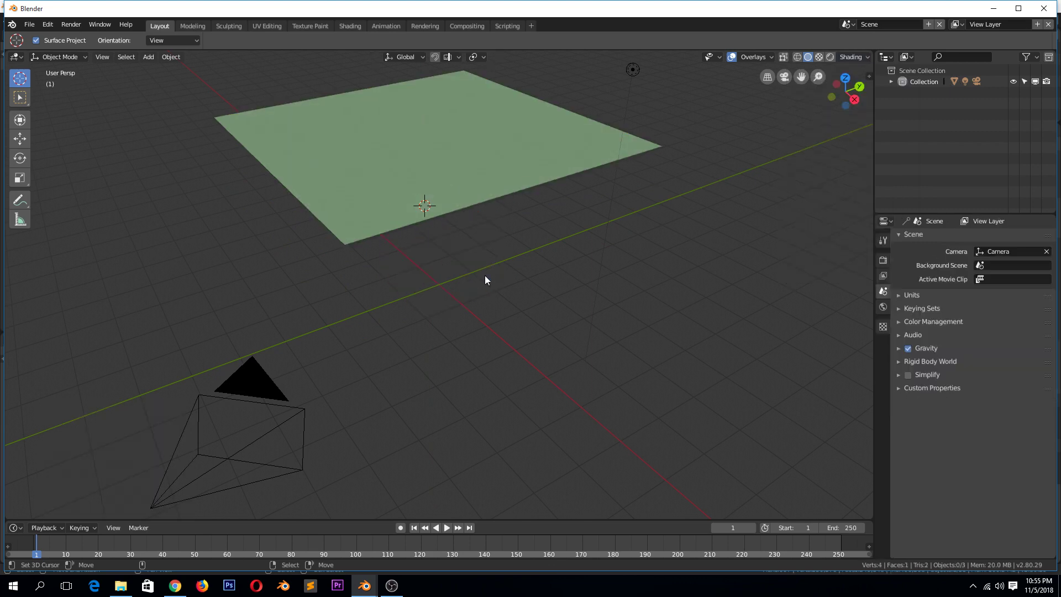
pyautogui.hotkey('shift', 'a')
pyautogui.moveTo(433, 288)
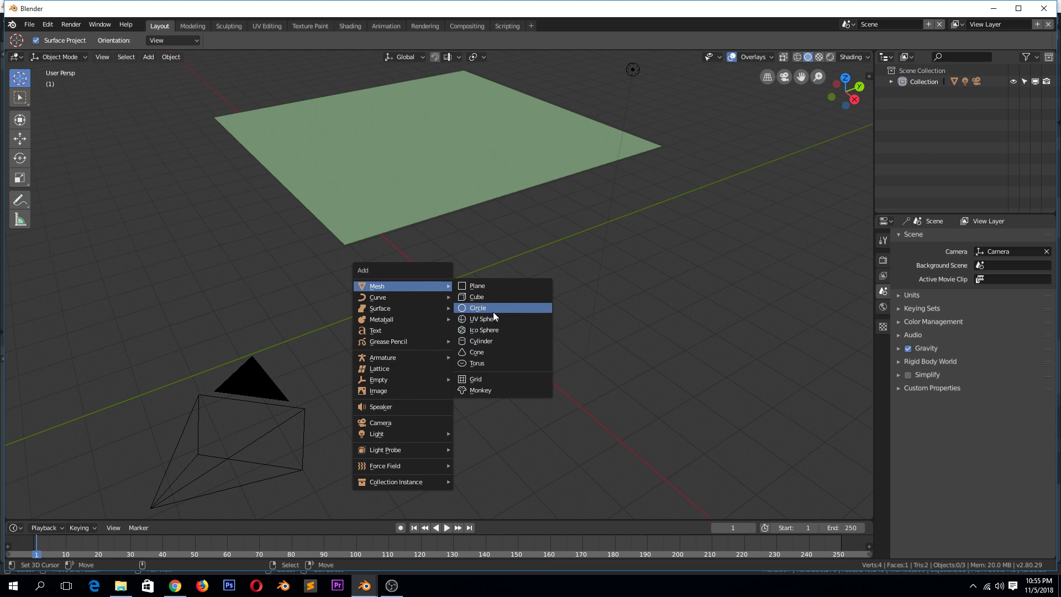
pyautogui.click(494, 319)
pyautogui.press('s')
pyautogui.click(522, 335)
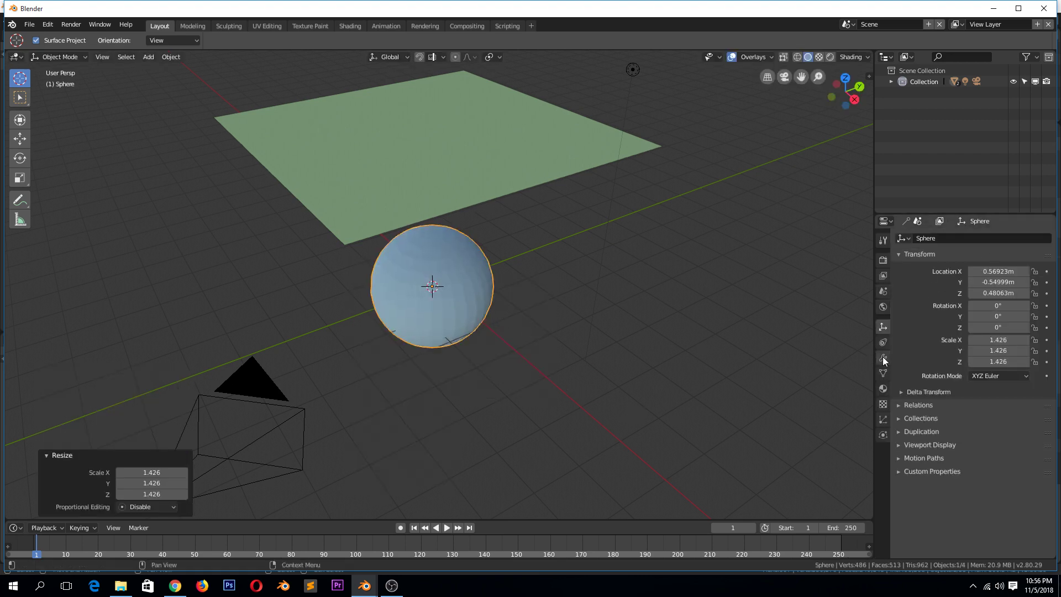
# Step: Give the sphere rigid body physics and the plane Cloth physics
pyautogui.click(883, 434)
pyautogui.click(1003, 291)
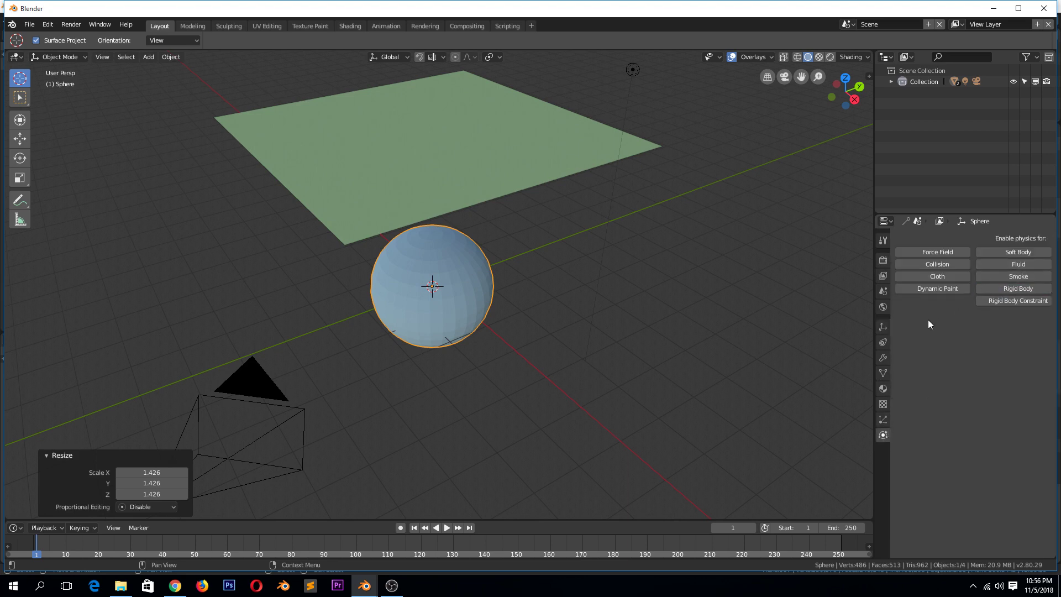
pyautogui.click(940, 275)
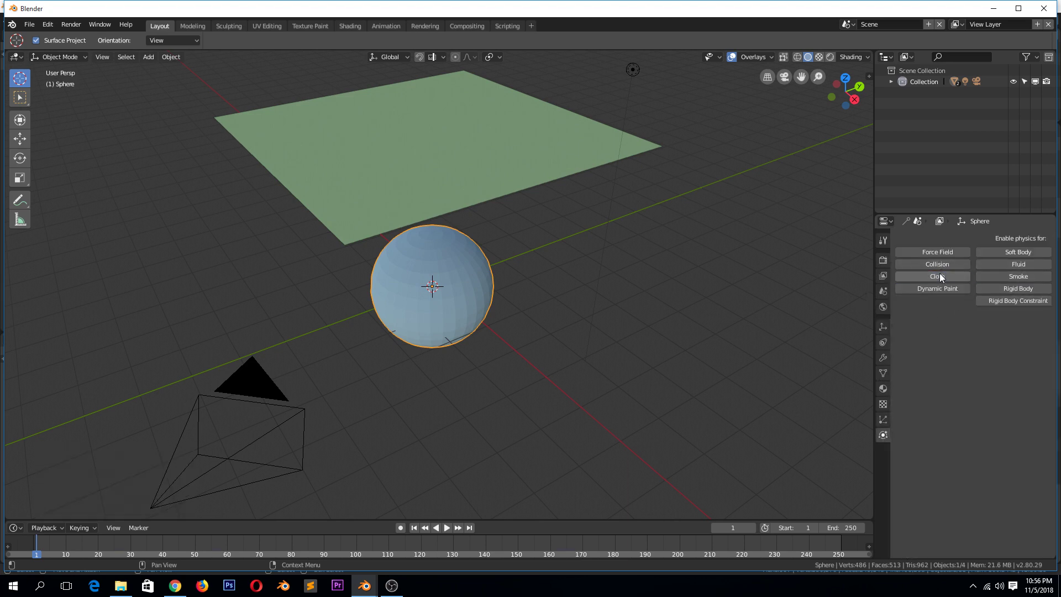
pyautogui.click(472, 189)
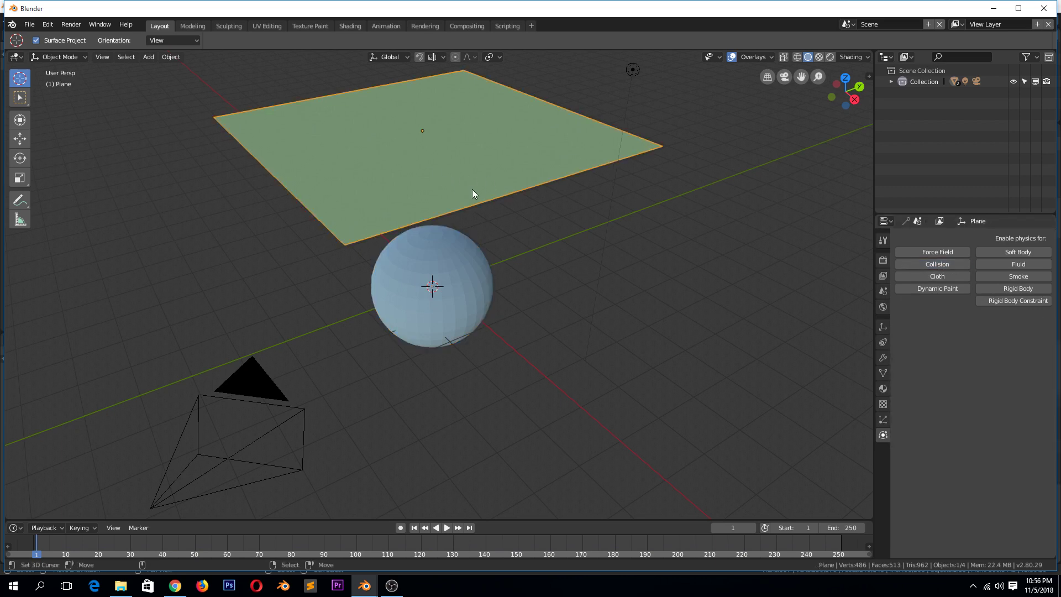
pyautogui.click(943, 276)
# Step: Subdivide the plane three times into a grid
pyautogui.press('Tab')
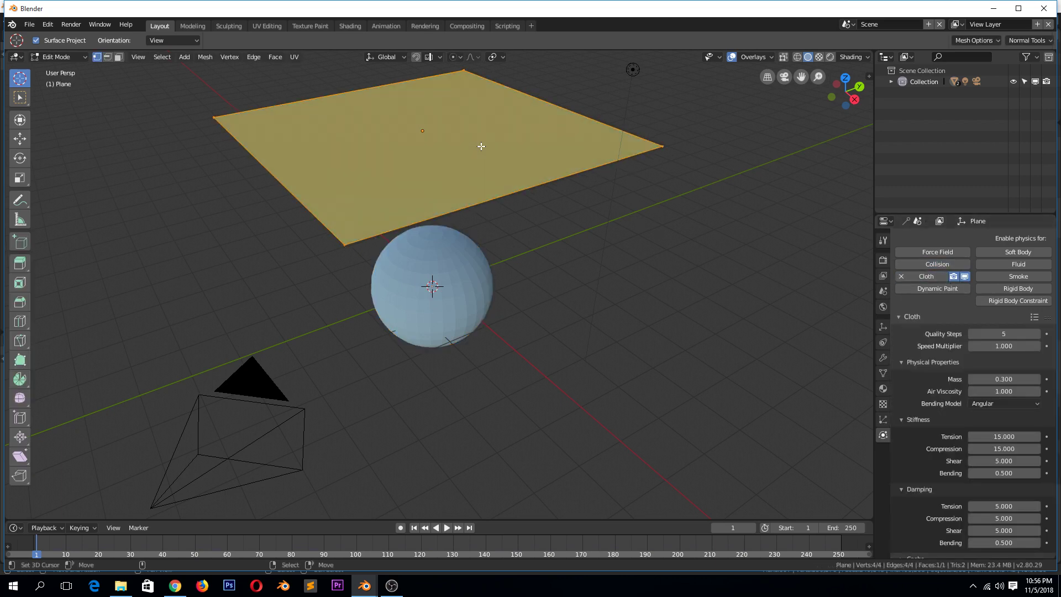
pyautogui.rightClick(480, 146)
pyautogui.click(481, 146)
pyautogui.rightClick(481, 146)
pyautogui.click(481, 146)
pyautogui.rightClick(481, 146)
pyautogui.click(480, 145)
pyautogui.press('Tab')
pyautogui.moveTo(481, 146); pyautogui.dragTo(669, 216, button='middle')
# Step: Shift the plane 1.51 m along X and play the cloth simulation
pyautogui.press('g')
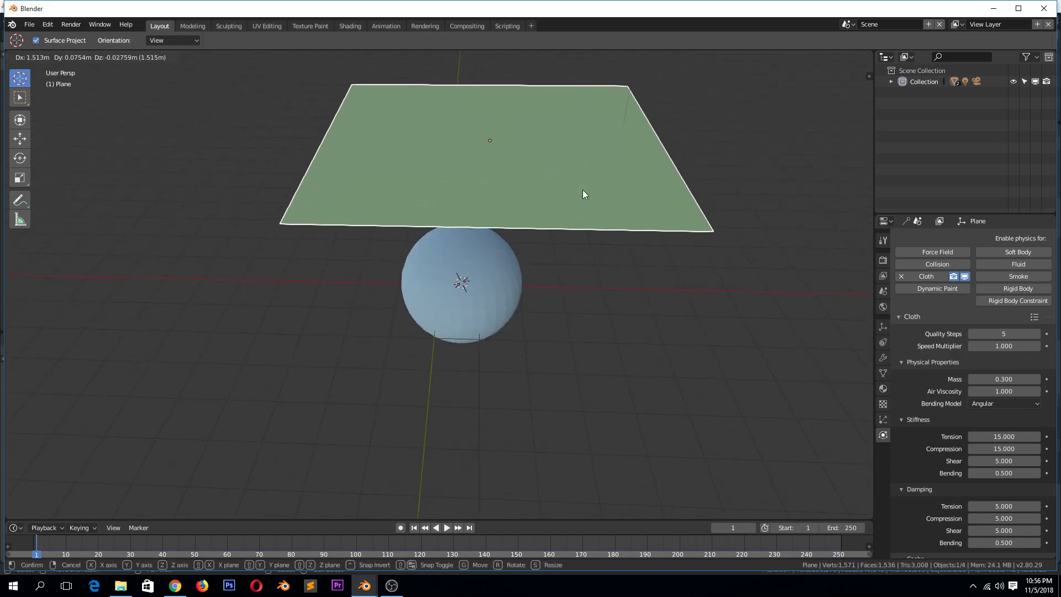
pyautogui.click(583, 191)
pyautogui.press('space')
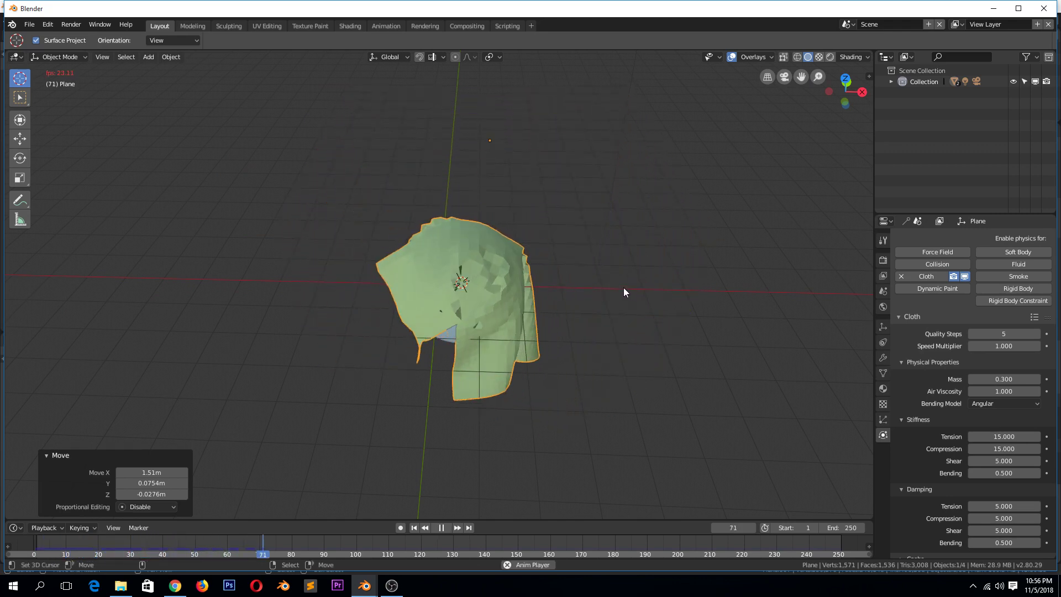
pyautogui.press('Escape')
# Step: Enable Self Collision in the cloth's Collision settings and replay the simulation
pyautogui.scroll(-3, 953, 416)
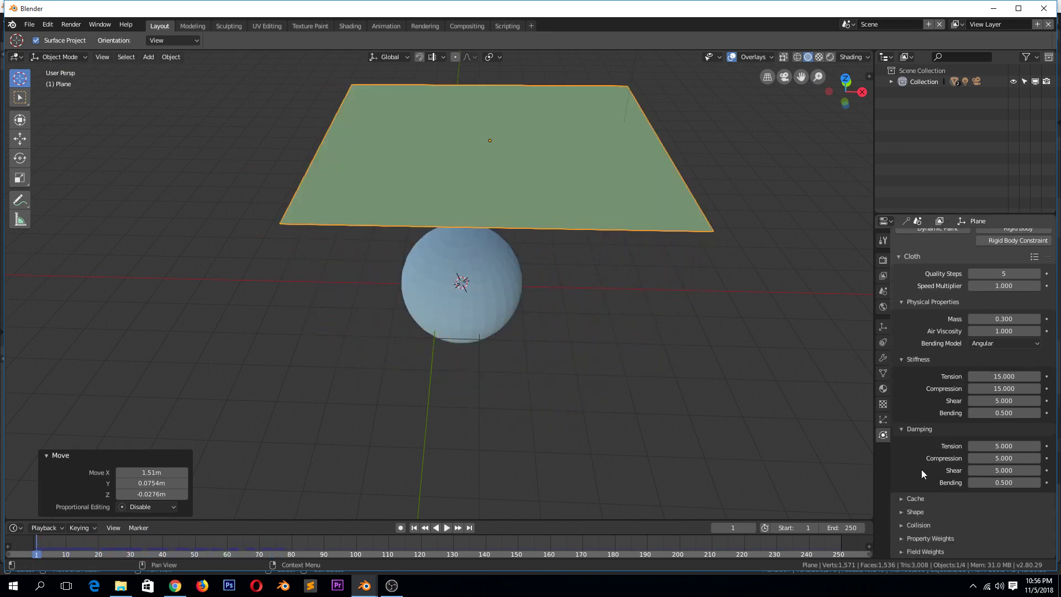
pyautogui.click(937, 524)
pyautogui.scroll(-5, 937, 500)
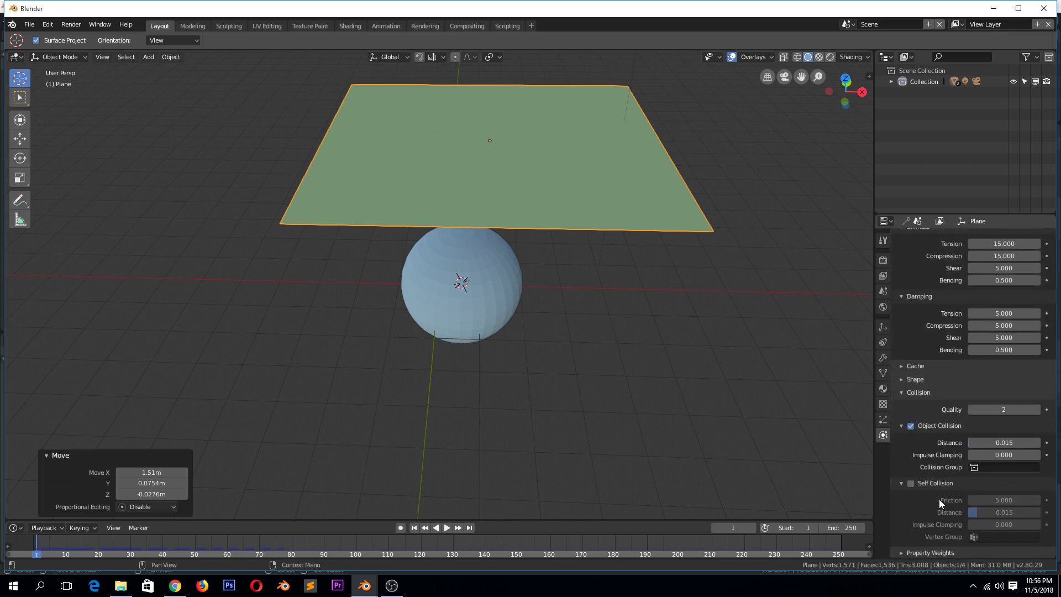
pyautogui.click(911, 484)
pyautogui.press('space')
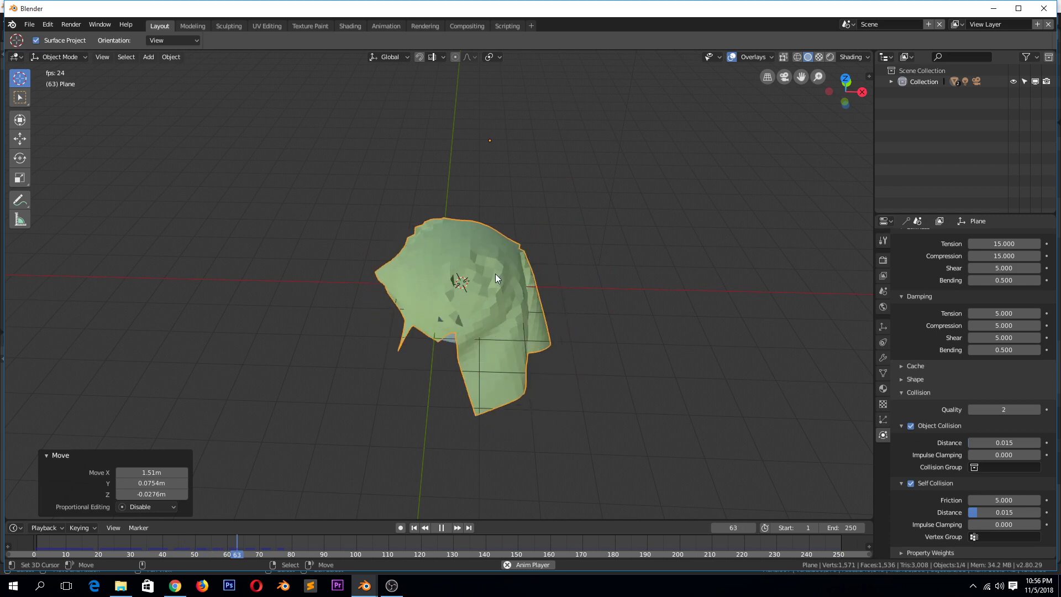
# Step: Shade the cloth plane smooth and review the simulation around frames 53-57
pyautogui.press('Escape')
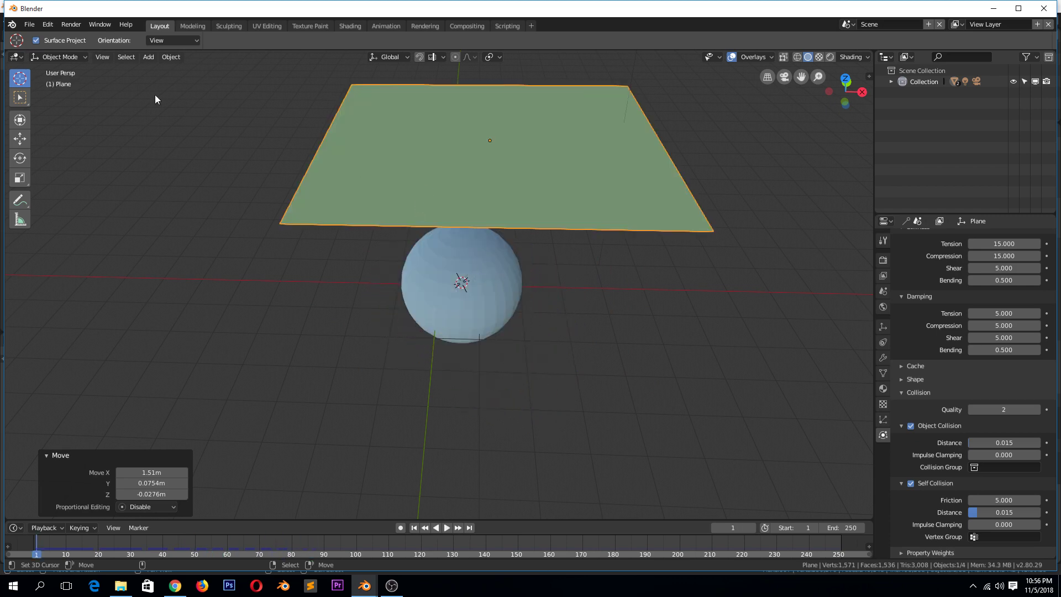
pyautogui.click(161, 57)
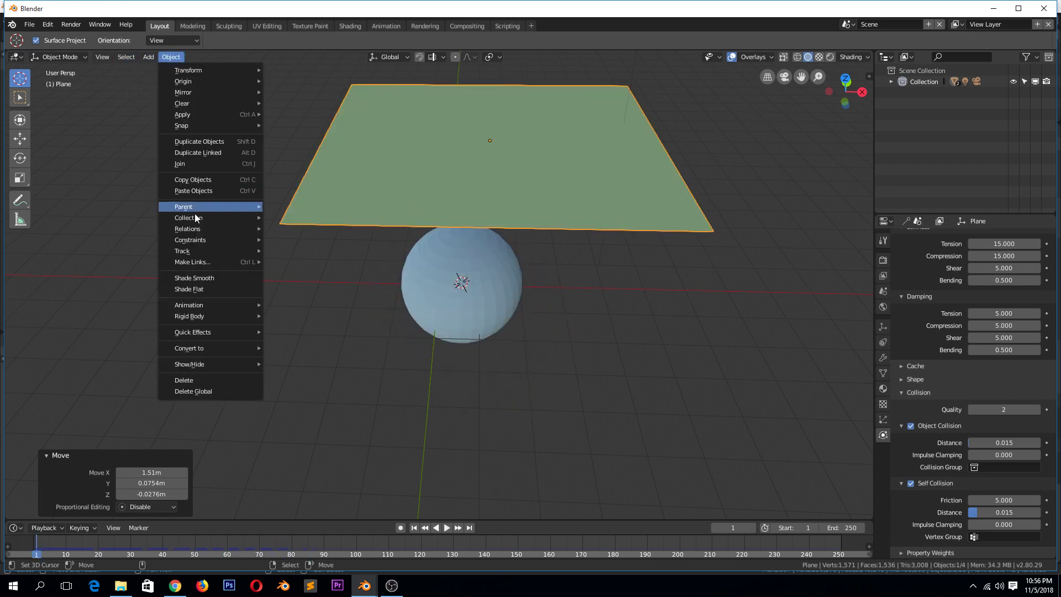
pyautogui.click(215, 278)
pyautogui.press('space')
pyautogui.click(217, 544)
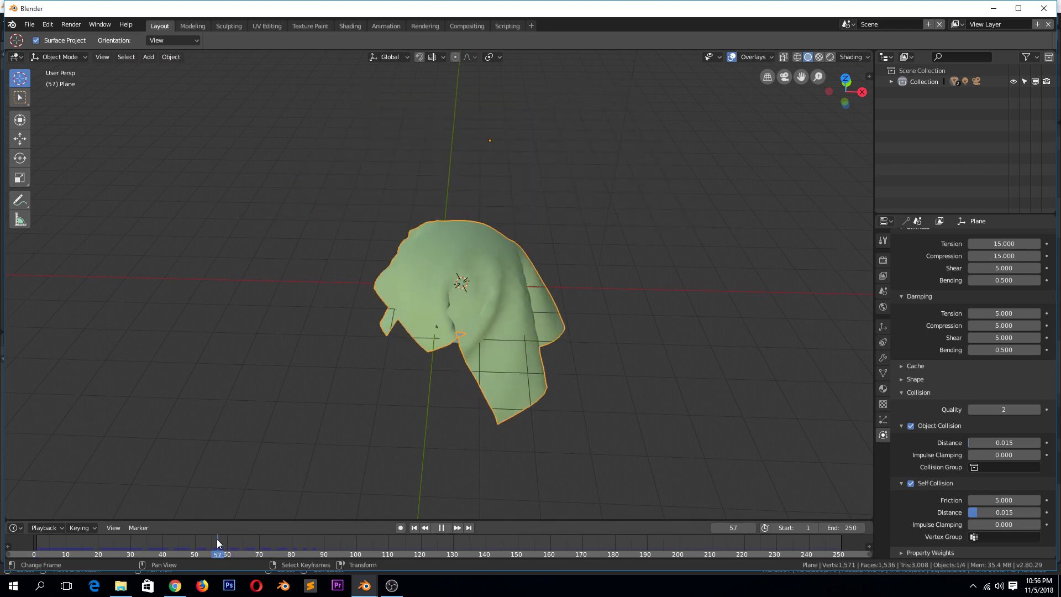
pyautogui.moveTo(217, 544); pyautogui.dragTo(205, 558)
pyautogui.press('space')
pyautogui.moveTo(347, 346); pyautogui.dragTo(265, 343, button='middle')
# Step: Subdivide the plane twice more to about 17,123 vertices and play the denser cloth
pyautogui.hotkey('shift', 'Left')
pyautogui.press('Tab')
pyautogui.rightClick(414, 180)
pyautogui.click(413, 180)
pyautogui.press('Tab')
pyautogui.press('Tab')
pyautogui.rightClick(423, 189)
pyautogui.click(424, 192)
pyautogui.press('Tab')
pyautogui.press('space')
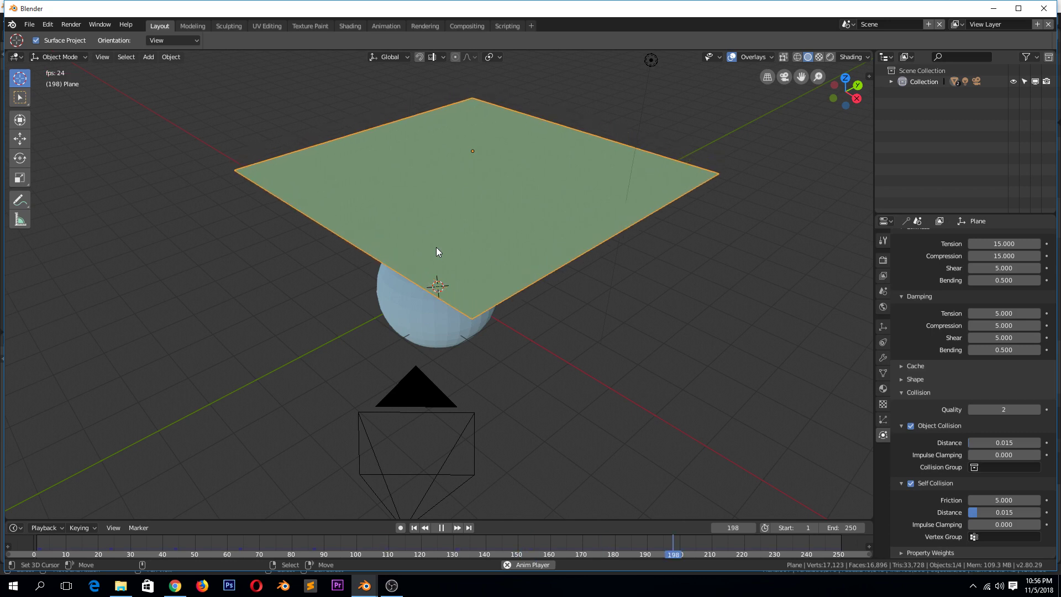
# Step: Check the cloth at 4,707 vertices, replay the simulation and jump to frame 240
pyautogui.press('Escape')
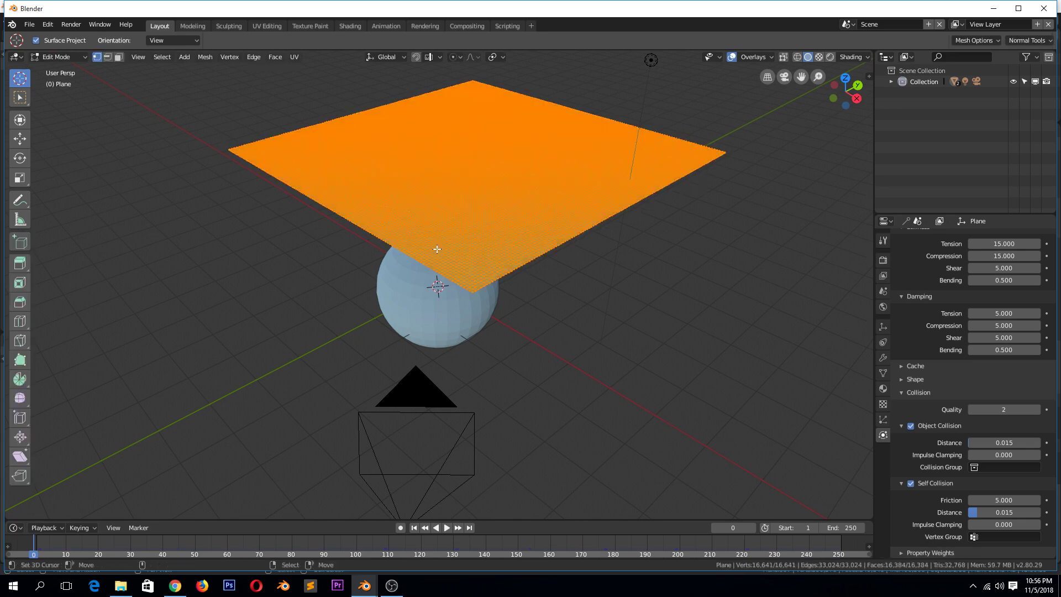
pyautogui.press('Tab')
pyautogui.press('Tab')
pyautogui.press('Tab')
pyautogui.press('Tab')
pyautogui.press('Tab')
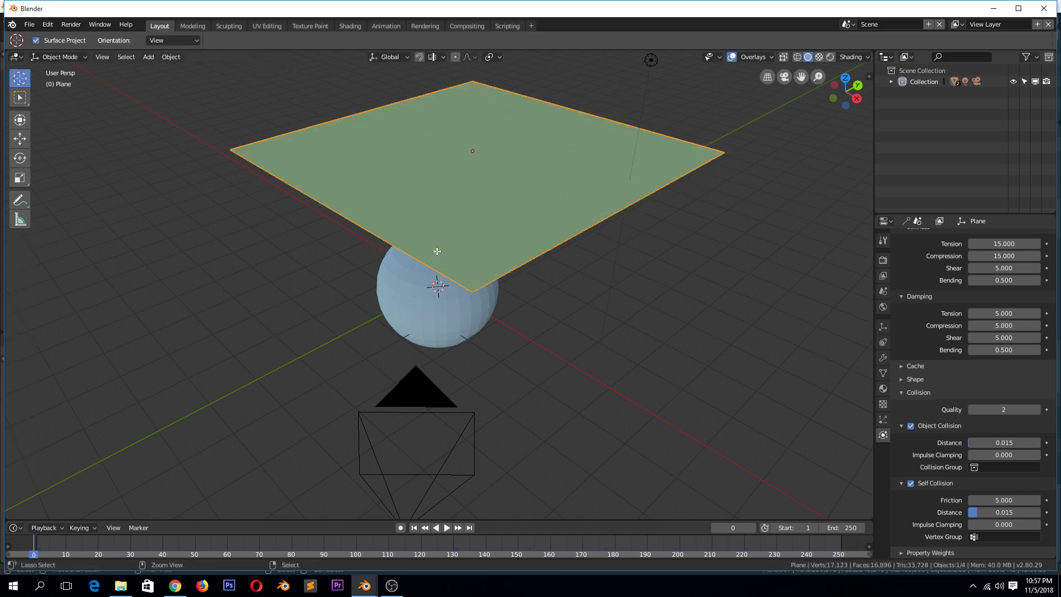
pyautogui.press('Tab')
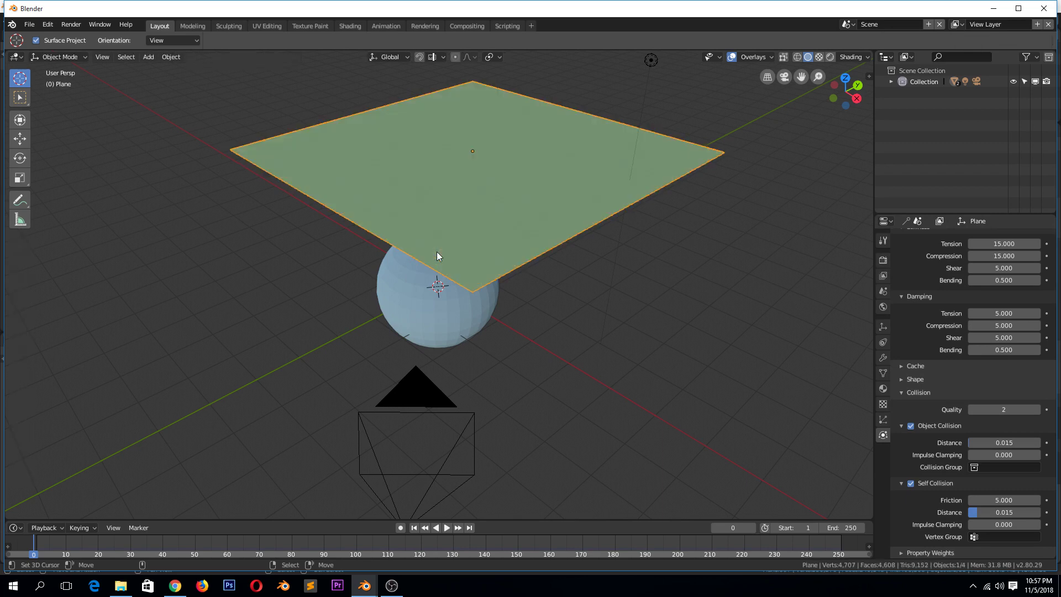
pyautogui.press('space')
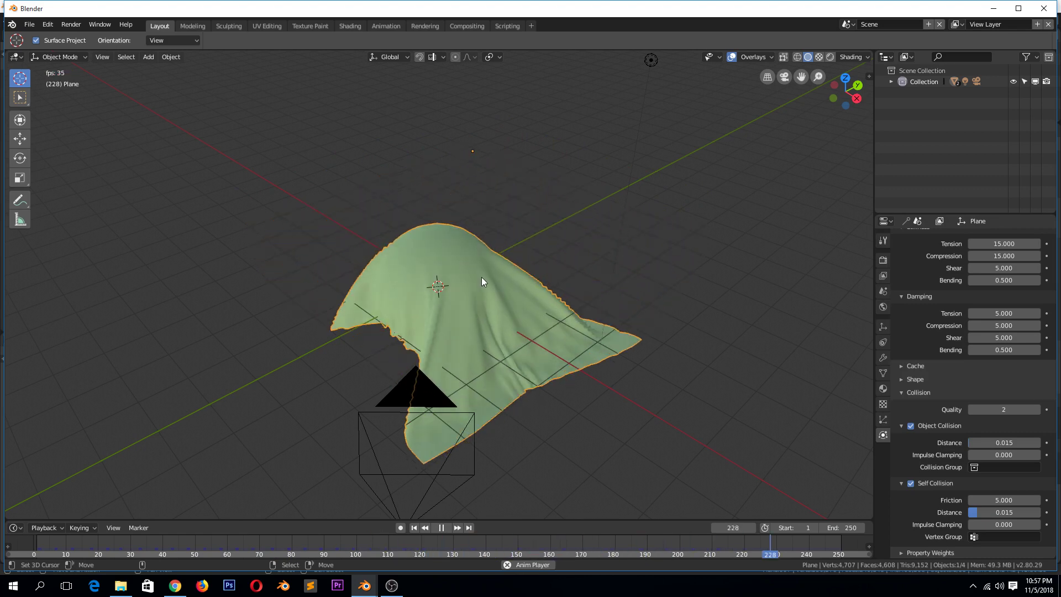
pyautogui.press('Escape')
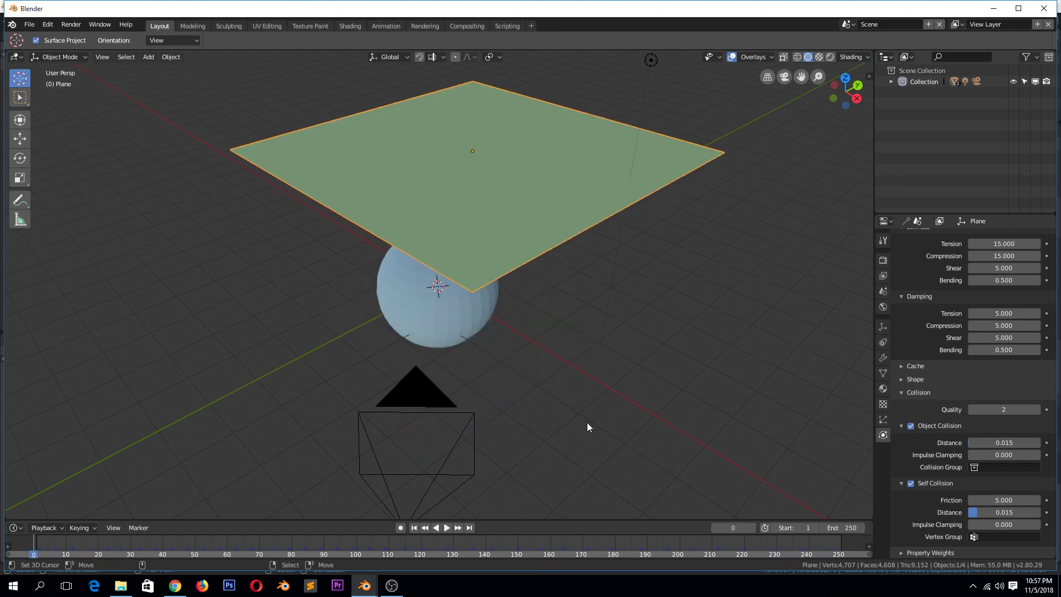
pyautogui.click(812, 554)
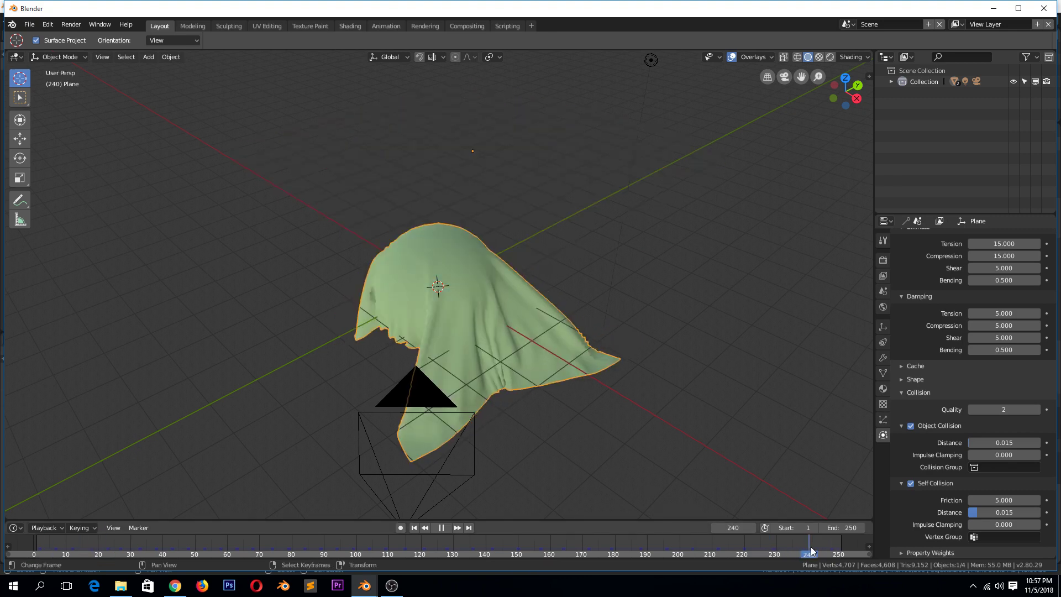
# Step: Apply the Cloth modifier to bake the draped shape into the plane
pyautogui.moveTo(552, 359); pyautogui.dragTo(505, 270, button='middle')
pyautogui.scroll(2, 506, 270)
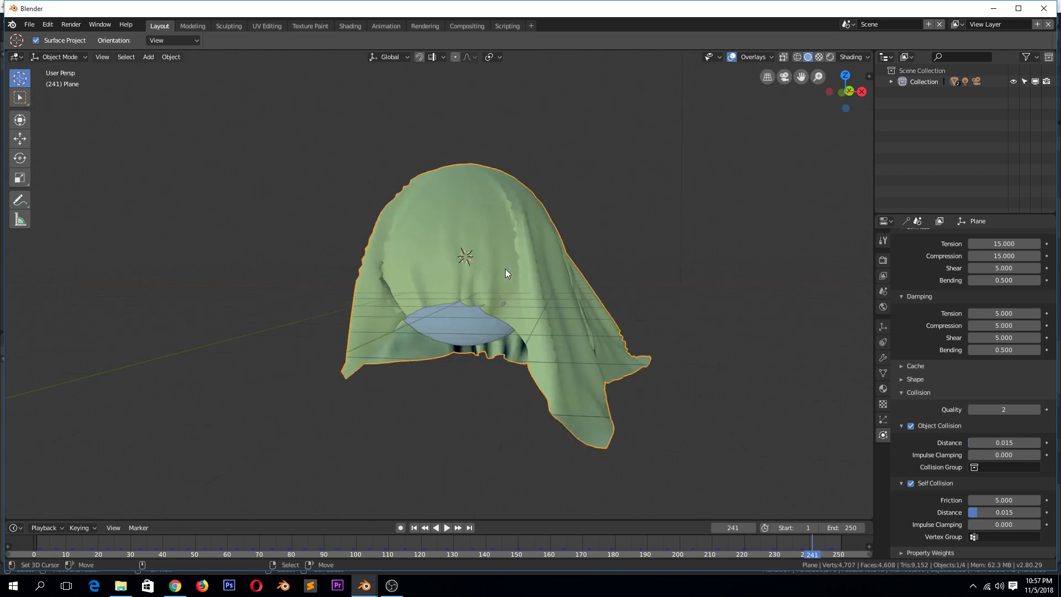
pyautogui.scroll(8, 907, 343)
pyautogui.click(883, 357)
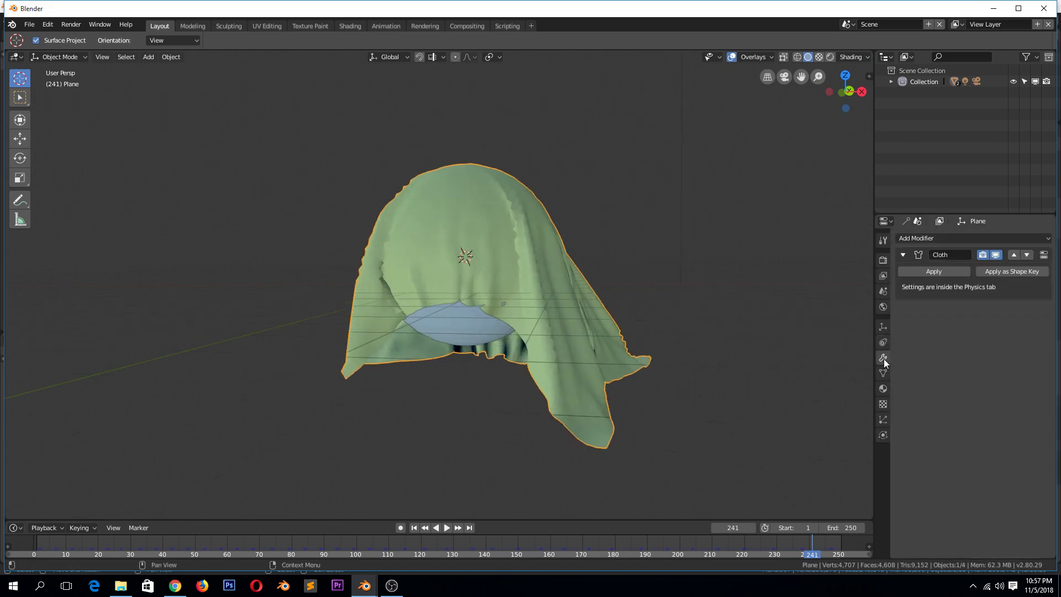
pyautogui.click(927, 273)
# Step: Inspect the baked cloth mesh in Edit Mode from several angles, including top-down
pyautogui.moveTo(604, 207); pyautogui.dragTo(536, 294, button='middle')
pyautogui.press('Tab')
pyautogui.scroll(3, 469, 254)
pyautogui.scroll(-3, 472, 252)
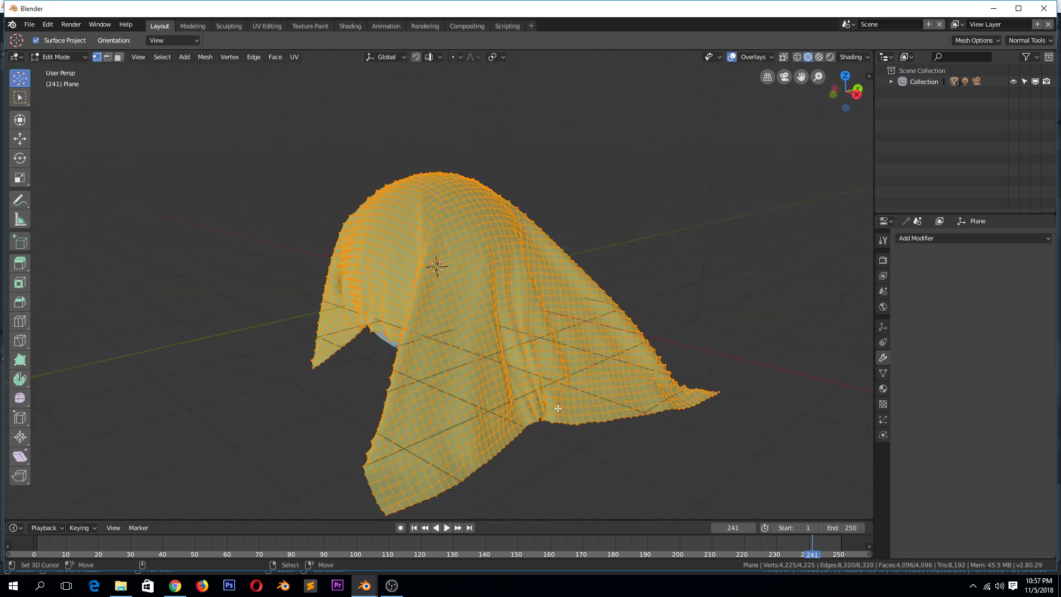
pyautogui.moveTo(558, 412); pyautogui.dragTo(557, 393, button='middle')
pyautogui.scroll(2, 553, 338)
pyautogui.moveTo(553, 308); pyautogui.dragTo(531, 244, button='middle')
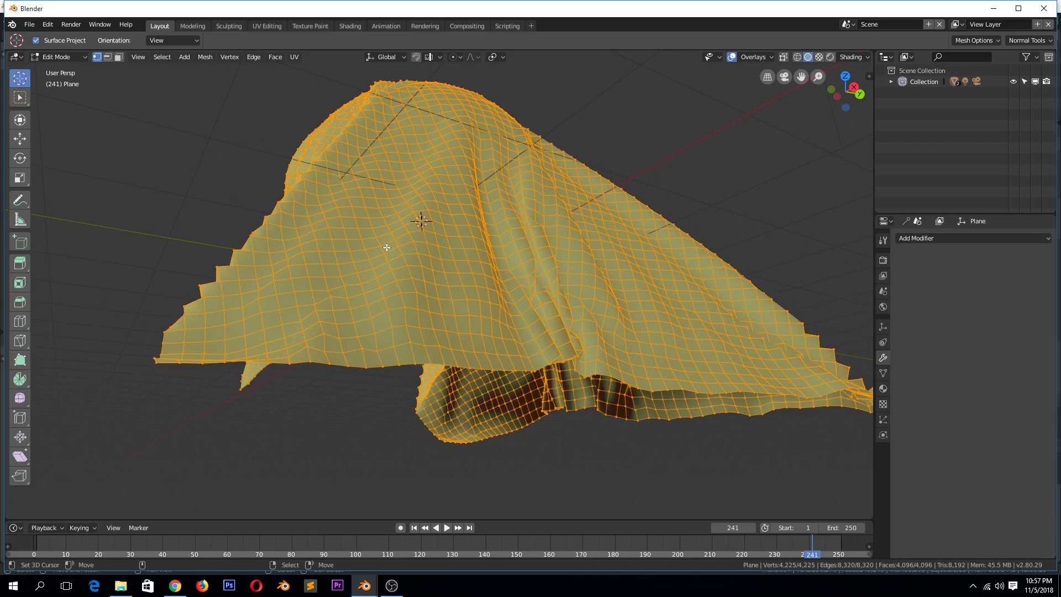
pyautogui.press('Tab')
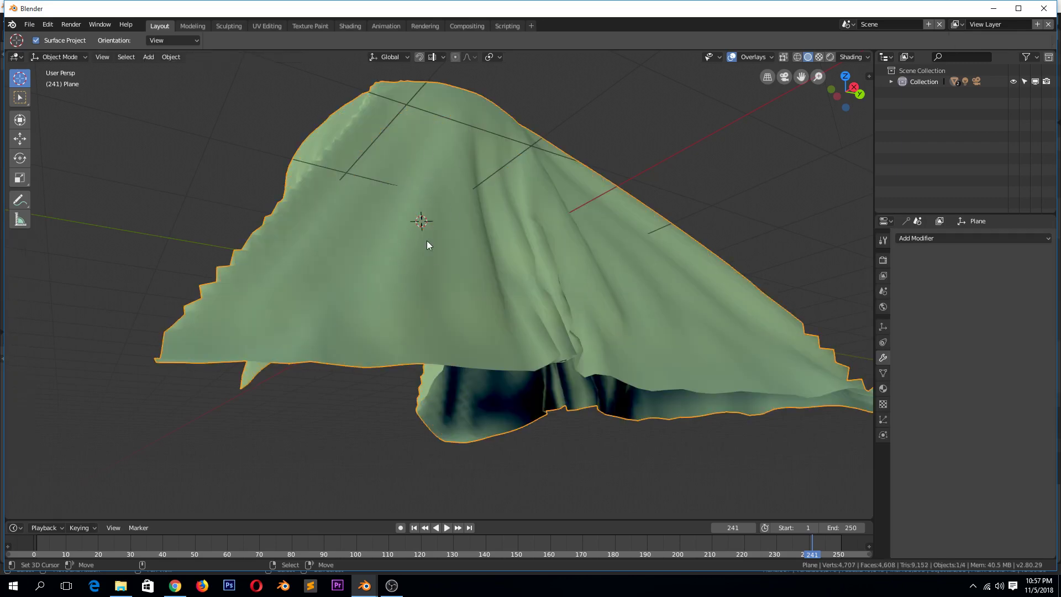
pyautogui.moveTo(440, 270); pyautogui.dragTo(319, 310, button='middle')
pyautogui.press('Tab')
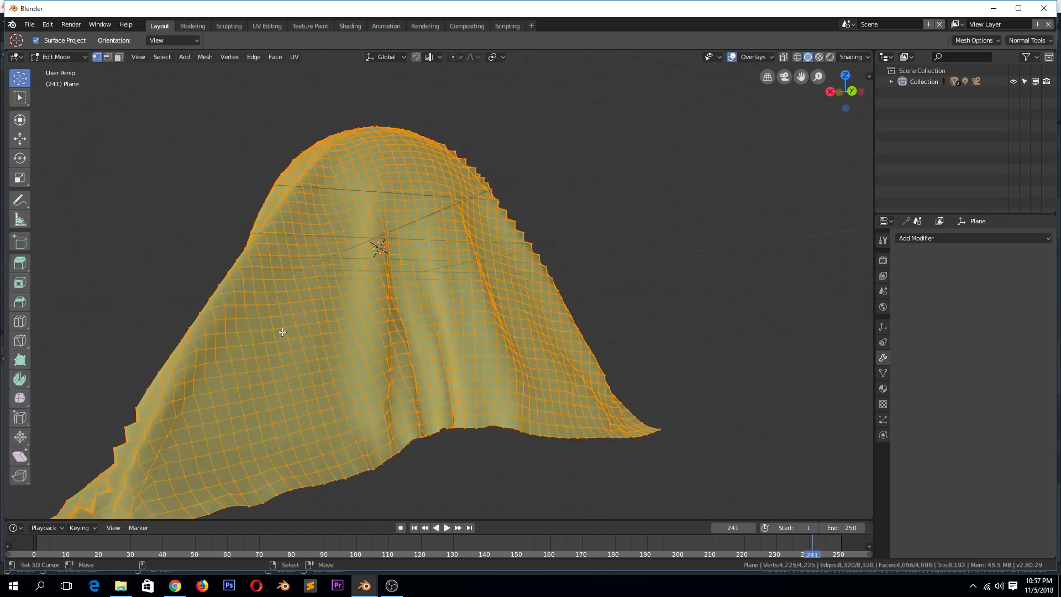
pyautogui.press('Tab')
pyautogui.press('Tab')
pyautogui.moveTo(378, 218); pyautogui.dragTo(394, 227, button='middle')
pyautogui.press('Tab')
pyautogui.moveTo(401, 297); pyautogui.dragTo(434, 326, button='middle')
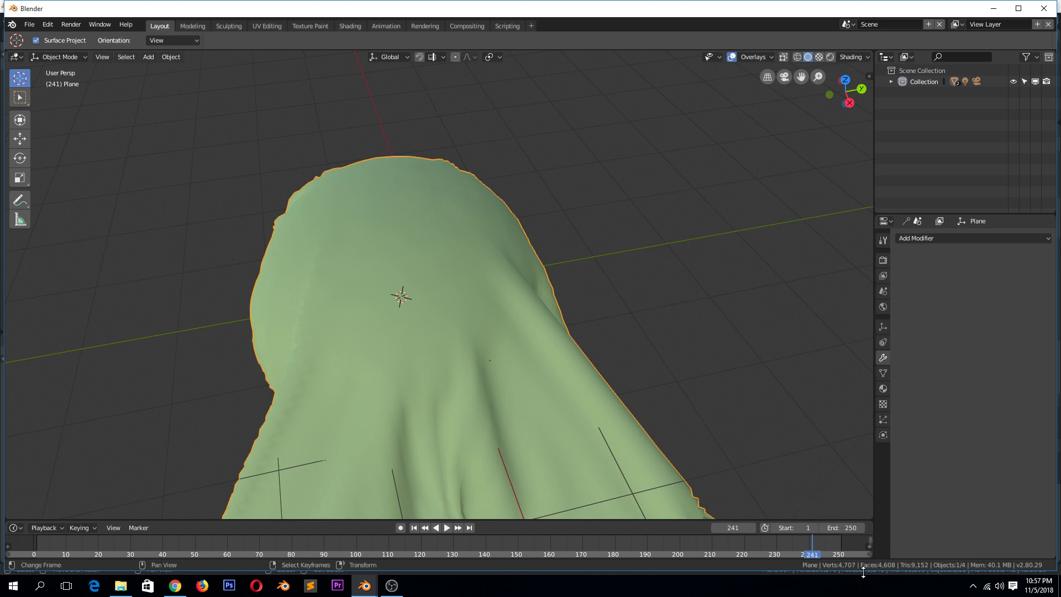
pyautogui.scroll(-5, 334, 257)
pyautogui.press('g')
pyautogui.click(174, 300)
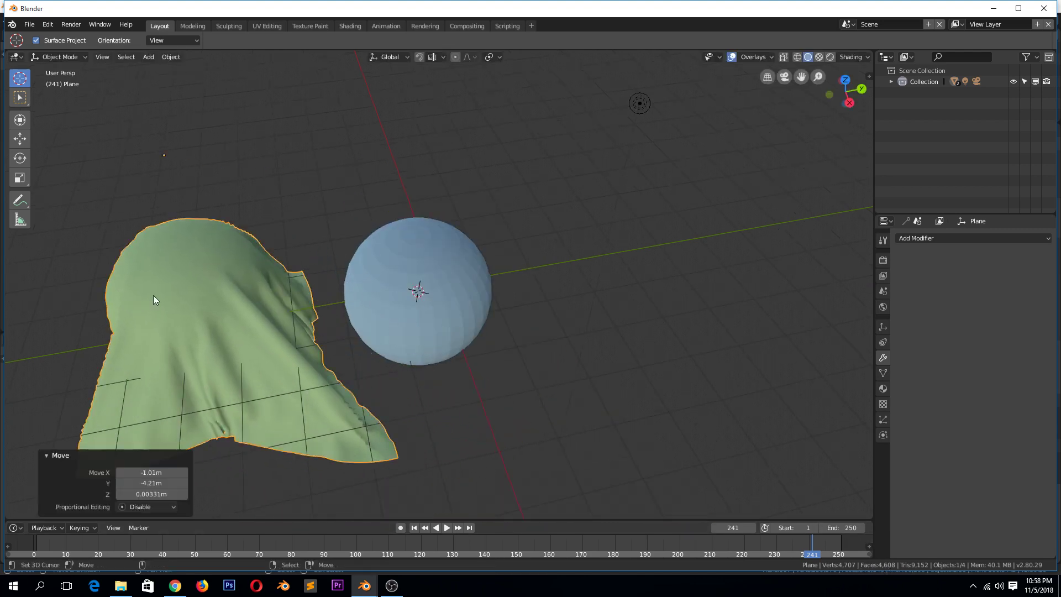
pyautogui.moveTo(175, 299); pyautogui.dragTo(381, 263, button='middle')
pyautogui.click(382, 264)
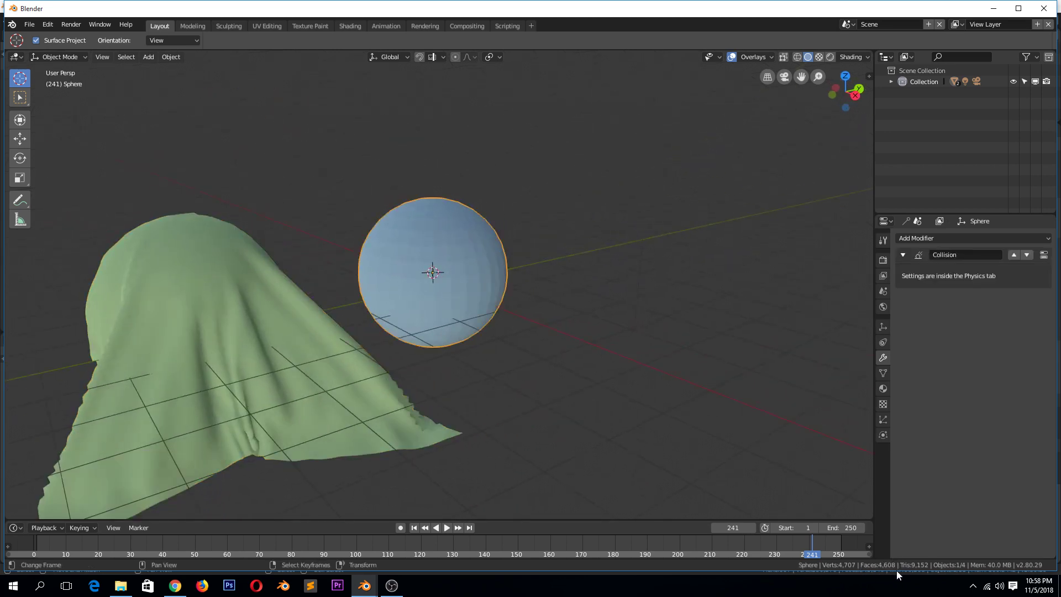
pyautogui.click(1018, 9)
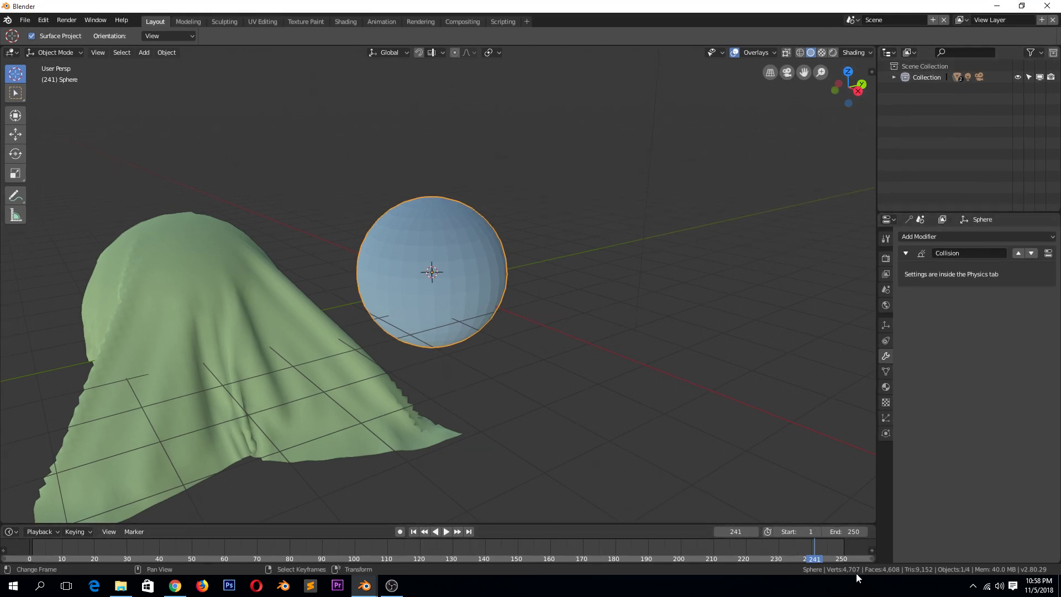
pyautogui.click(179, 308)
pyautogui.click(367, 258)
pyautogui.click(251, 281)
pyautogui.click(435, 254)
pyautogui.click(298, 288)
pyautogui.click(466, 265)
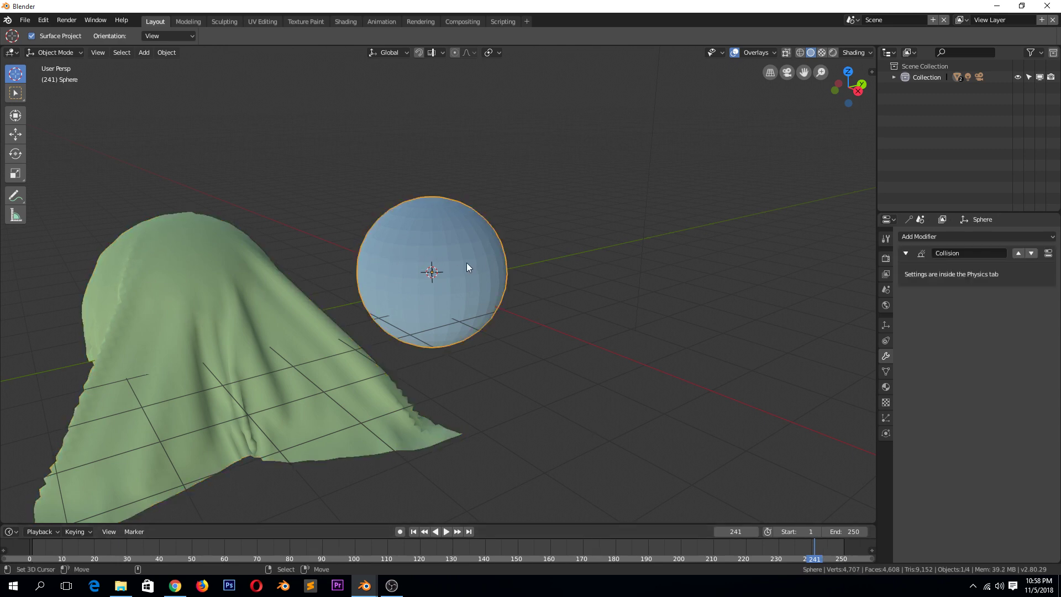
pyautogui.click(308, 322)
pyautogui.click(461, 272)
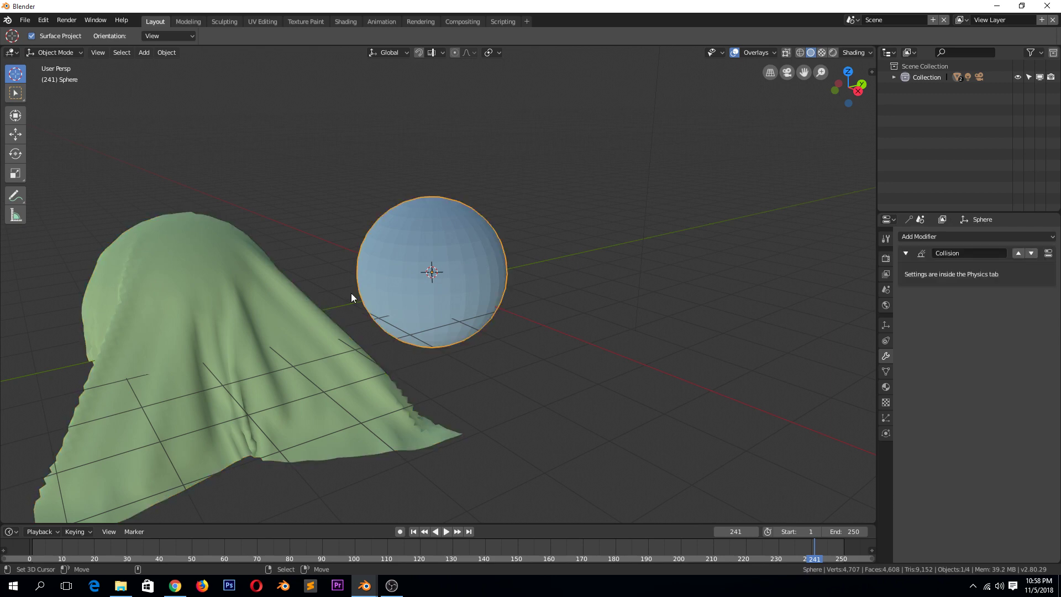
pyautogui.rightClick(308, 308)
pyautogui.rightClick(485, 262)
pyautogui.moveTo(331, 326); pyautogui.dragTo(714, 452, button='right')
pyautogui.press('Escape')
pyautogui.scroll(-3, 404, 335)
pyautogui.moveTo(396, 332); pyautogui.dragTo(445, 324, button='middle')
pyautogui.scroll(5, 449, 325)
pyautogui.scroll(2, 449, 326)
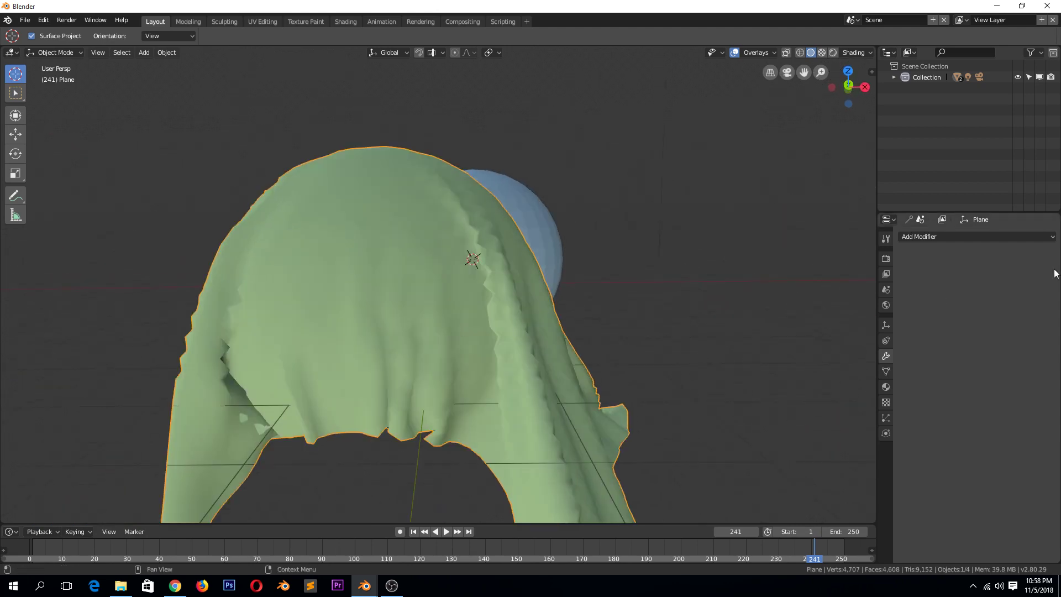
# Step: Add a Decimate modifier to the cloth and check its mesh in Edit Mode
pyautogui.click(970, 236)
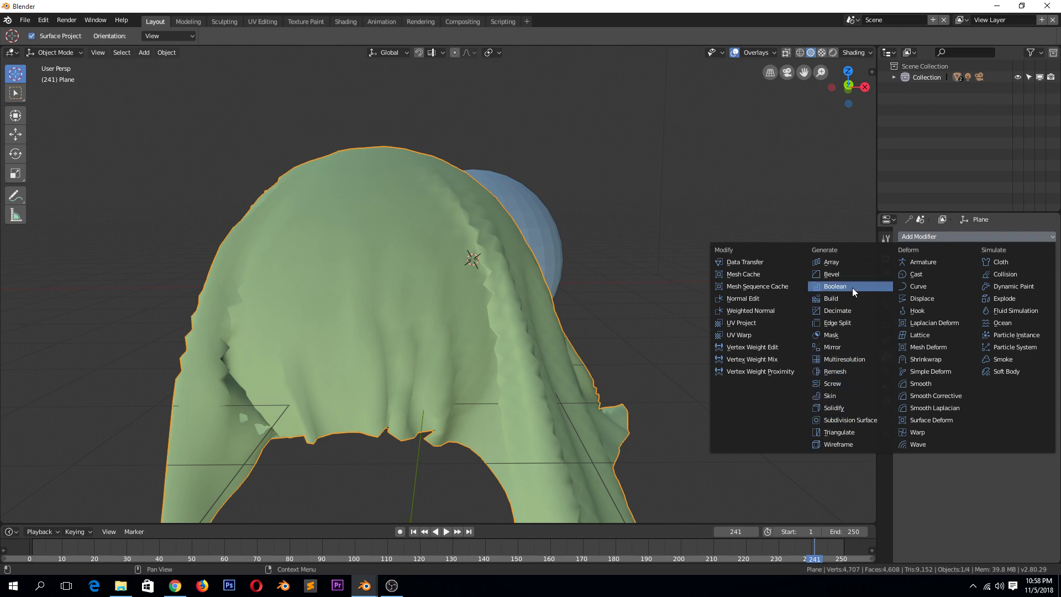
pyautogui.click(860, 312)
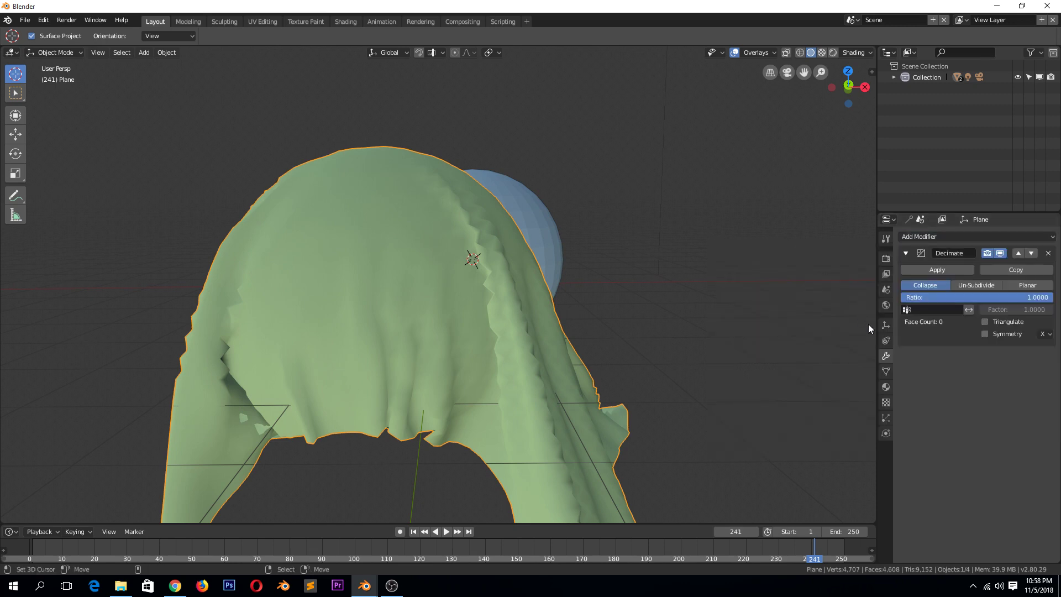
pyautogui.moveTo(869, 326); pyautogui.dragTo(621, 354, button='middle')
pyautogui.moveTo(473, 312); pyautogui.dragTo(485, 313, button='middle')
pyautogui.press('Tab')
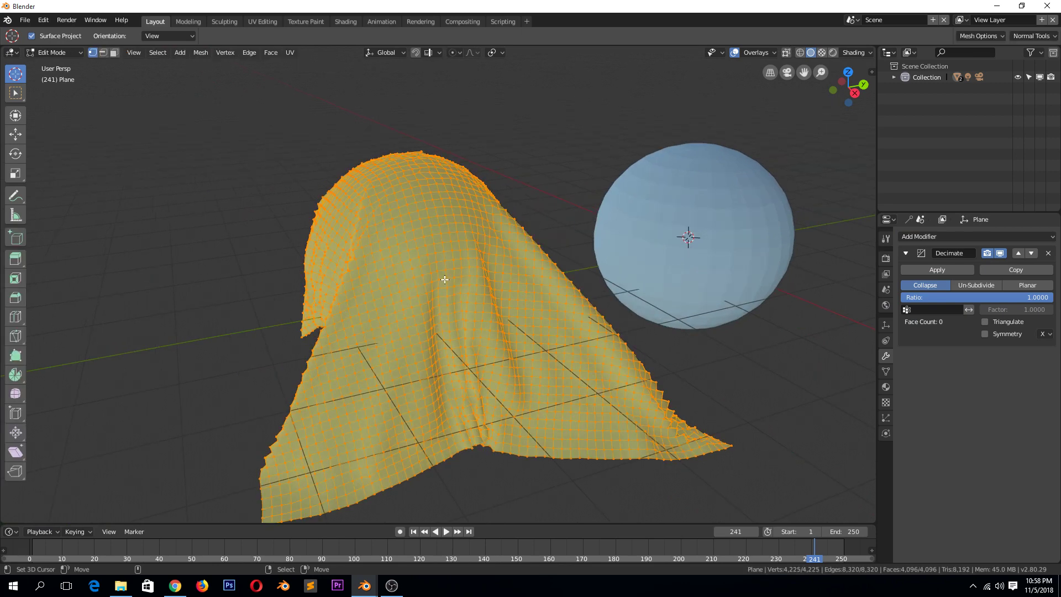
pyautogui.press('Tab')
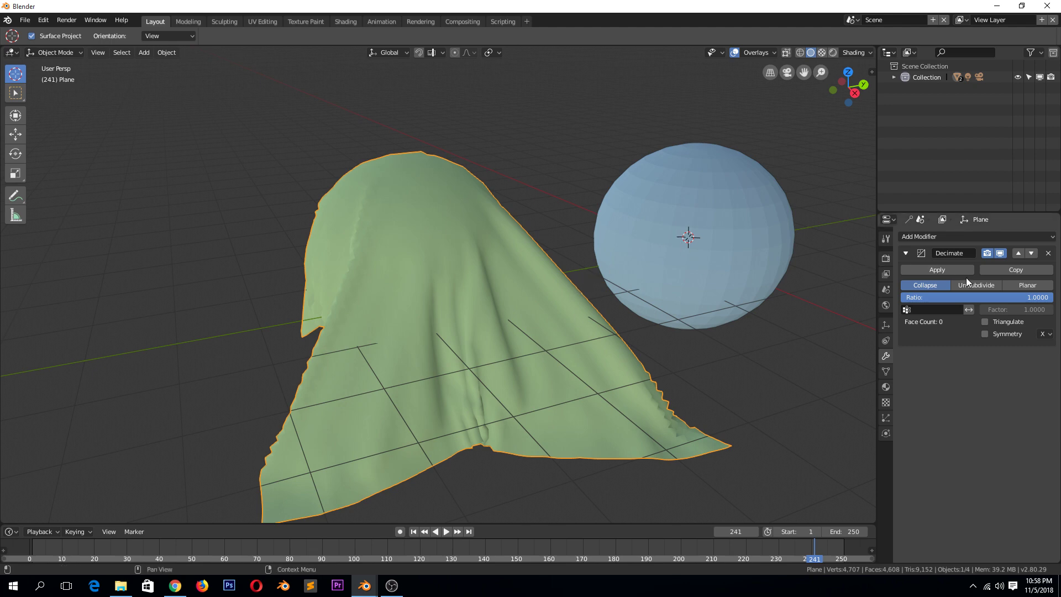
# Step: Try the Decimate ratio around 0.78, then select the sphere and cloth and deselect all
pyautogui.moveTo(1032, 297); pyautogui.dragTo(1053, 297)
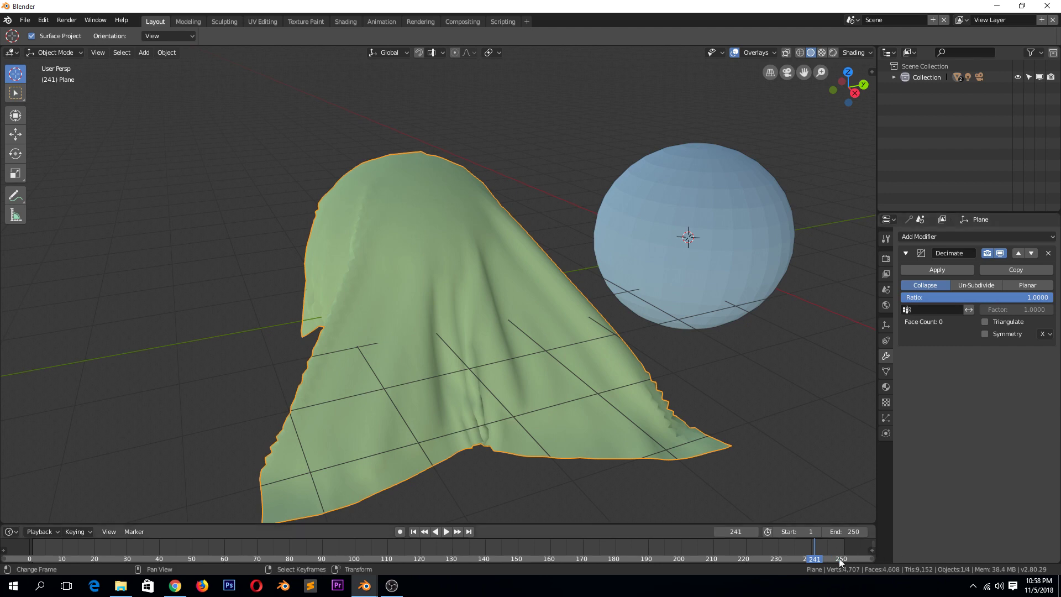
pyautogui.click(680, 259)
pyautogui.click(579, 296)
pyautogui.keyDown('shift'); pyautogui.click(695, 252); pyautogui.keyUp('shift')
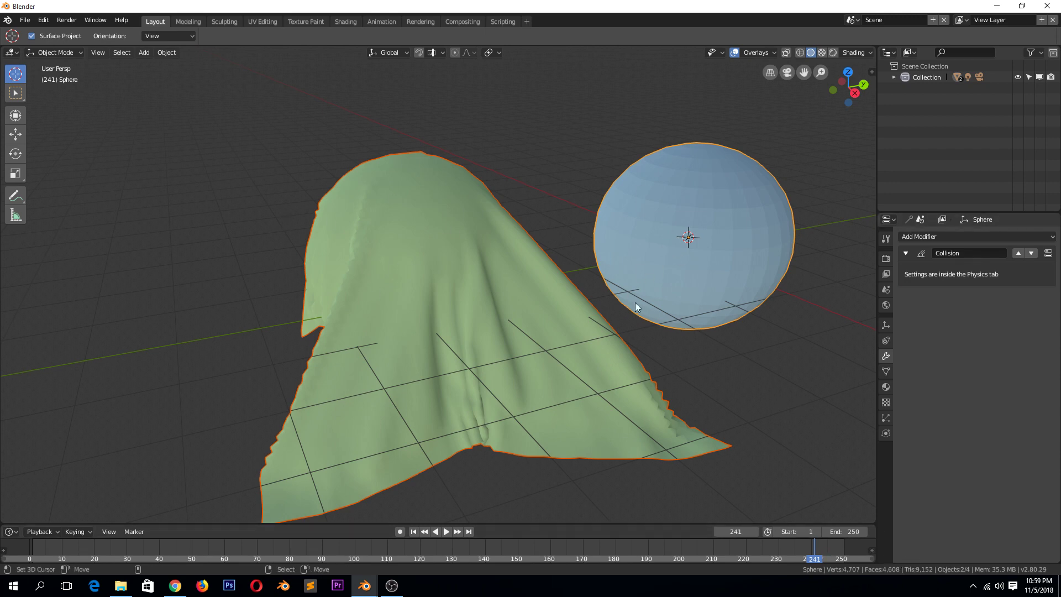
pyautogui.click(557, 196)
pyautogui.scroll(-3, 565, 286)
pyautogui.scroll(3, 671, 253)
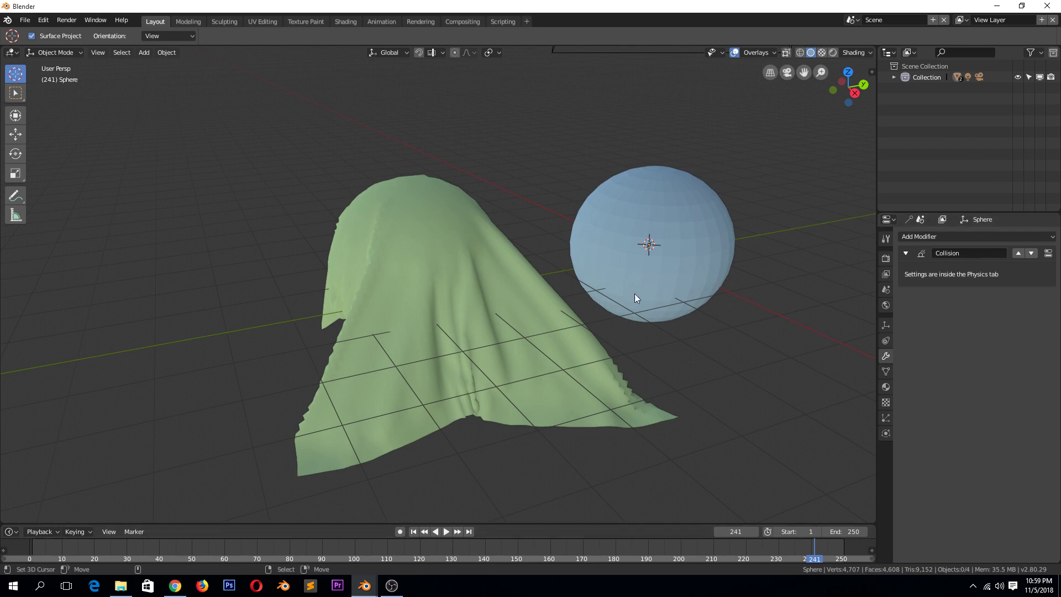
# Step: Delete the Sphere from the scene
pyautogui.click(651, 277)
pyautogui.press('x')
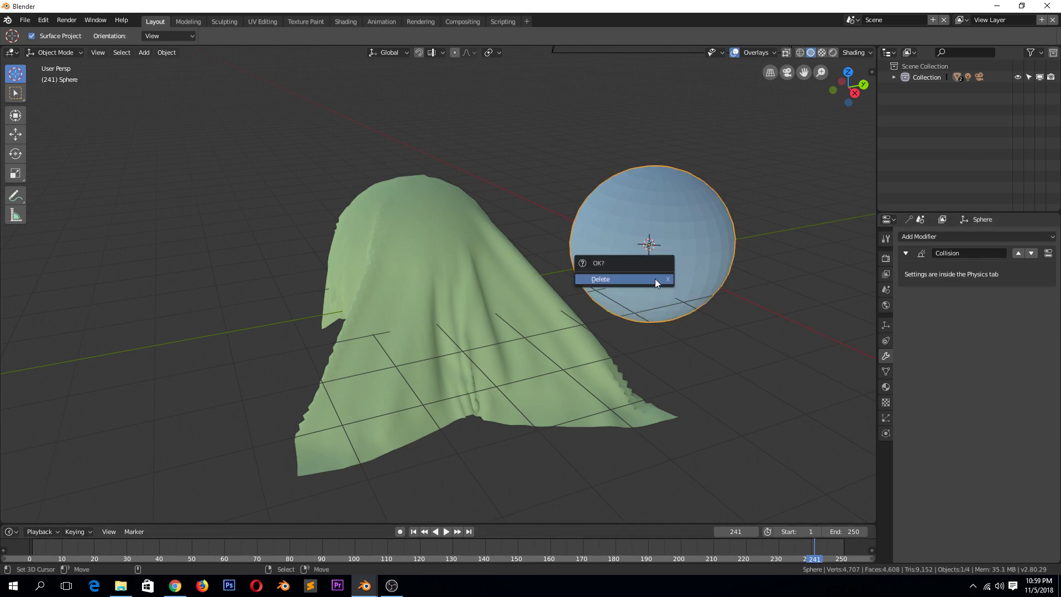
pyautogui.click(655, 278)
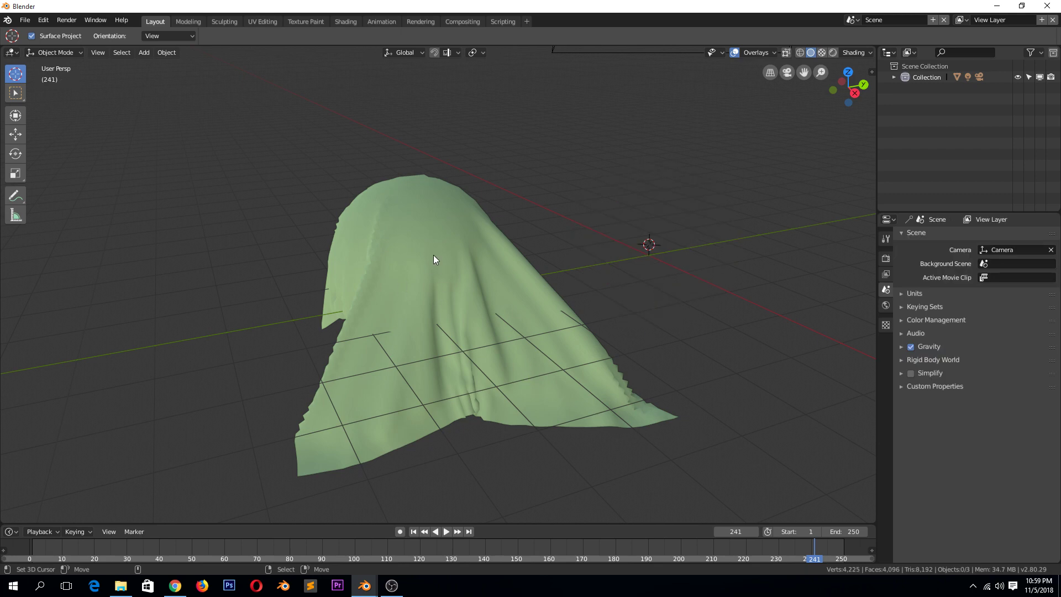
# Step: Set the cloth plane's Decimate ratio to 0.8284
pyautogui.click(431, 292)
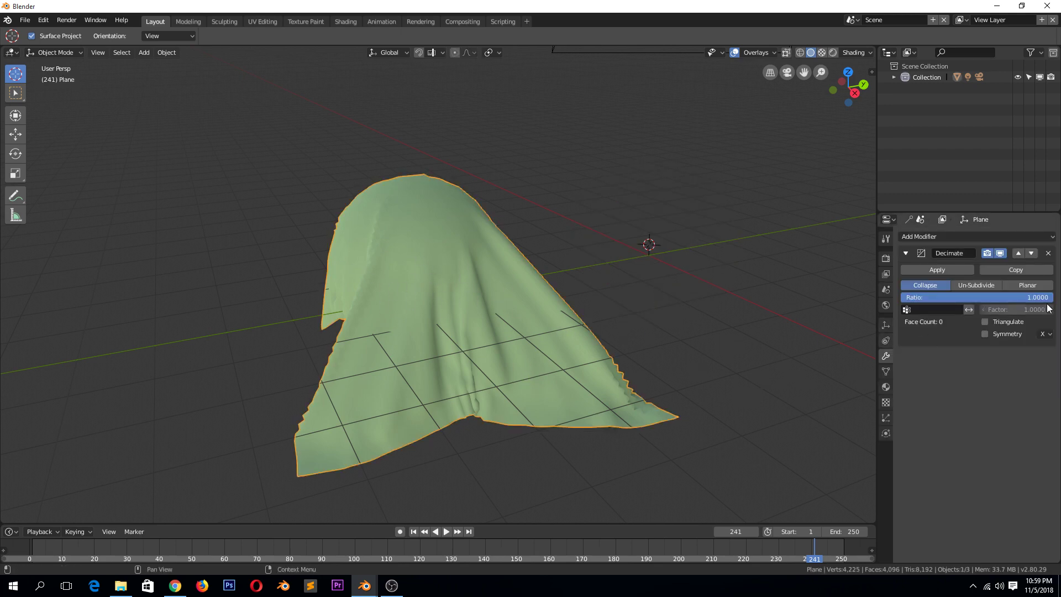
pyautogui.moveTo(1046, 301); pyautogui.dragTo(1025, 300)
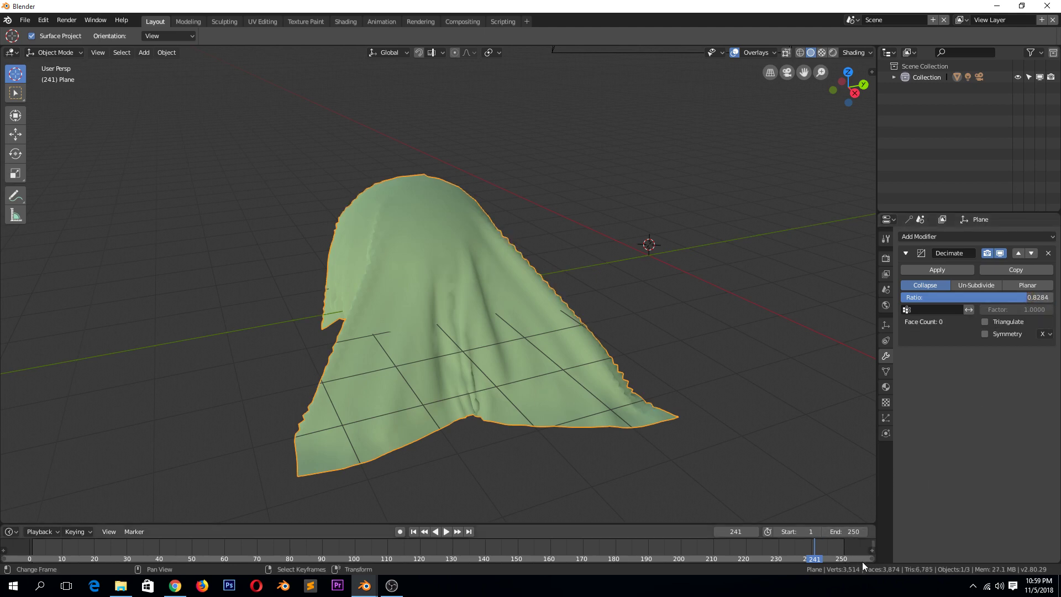
pyautogui.moveTo(760, 354); pyautogui.dragTo(862, 332, button='middle')
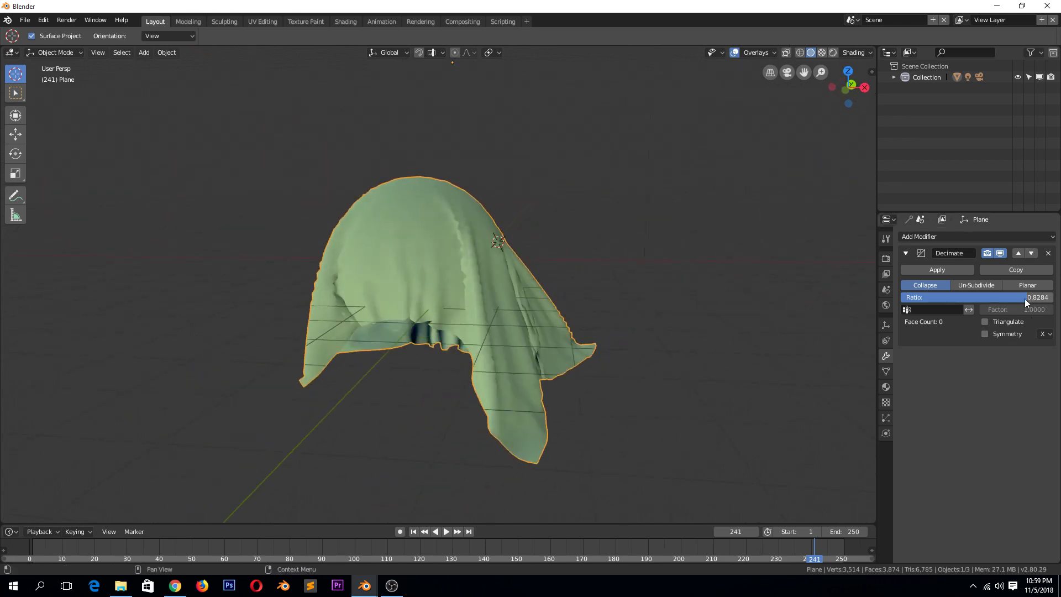
pyautogui.moveTo(588, 304); pyautogui.dragTo(498, 354, button='middle')
pyautogui.scroll(-2, 454, 297)
pyautogui.moveTo(455, 297); pyautogui.dragTo(486, 287, button='middle')
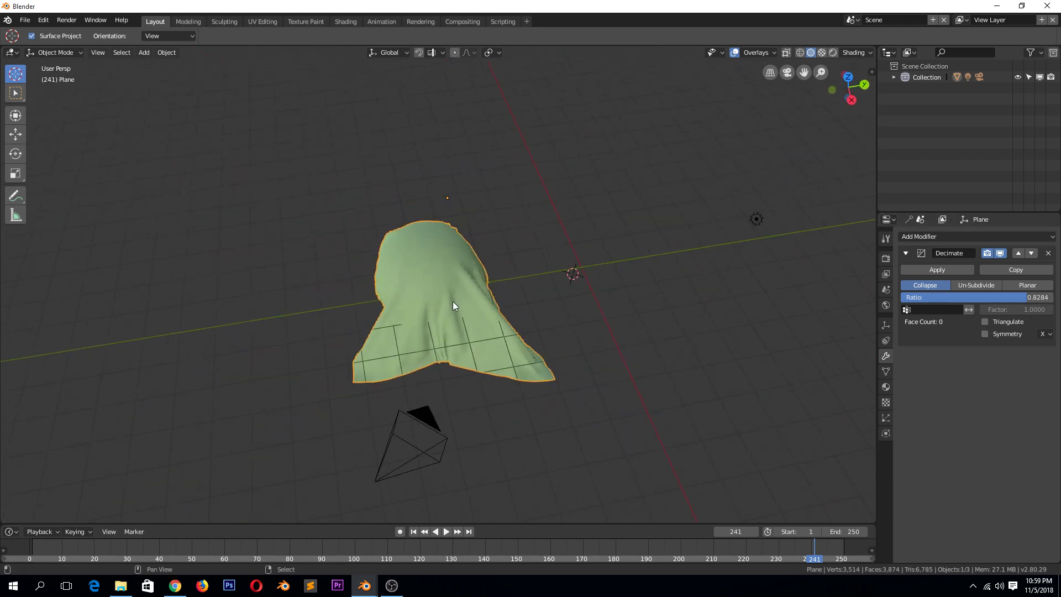
# Step: Duplicate the decimated cloth and place the copy to the right
pyautogui.hotkey('shift', 'd')
pyautogui.click(705, 287)
pyautogui.moveTo(704, 287); pyautogui.dragTo(699, 261, button='middle')
pyautogui.scroll(3, 788, 310)
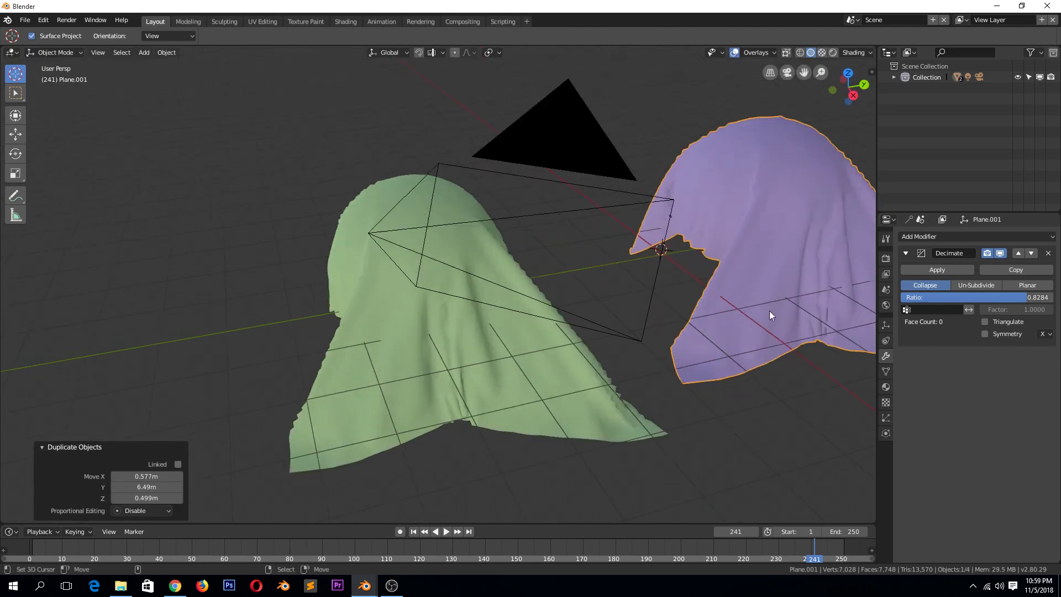
# Step: Remove the Decimate modifier from the original green cloth
pyautogui.click(502, 330)
pyautogui.moveTo(1020, 297); pyautogui.dragTo(1055, 298)
pyautogui.click(1049, 253)
pyautogui.scroll(3, 601, 357)
pyautogui.moveTo(602, 357); pyautogui.dragTo(585, 343, button='middle')
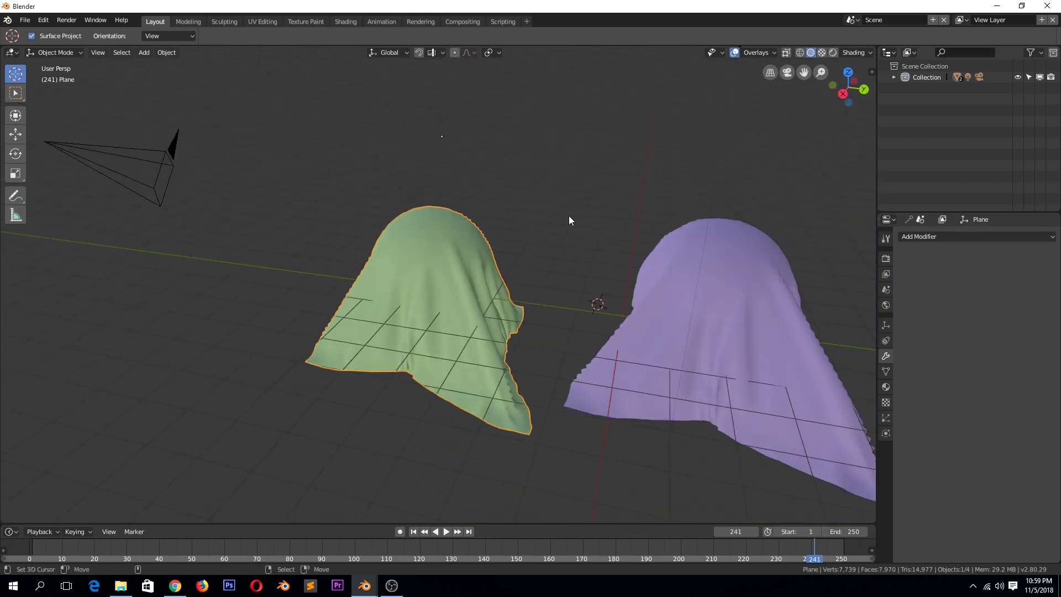
# Step: Turn on the Wireframe overlay at full 1.0 density
pyautogui.click(763, 52)
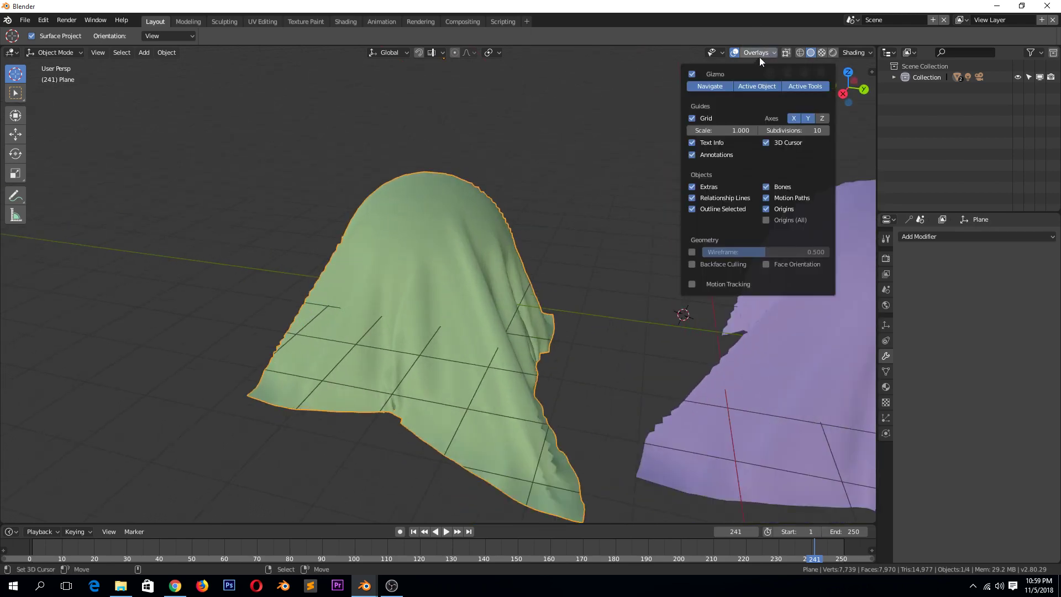
pyautogui.click(691, 251)
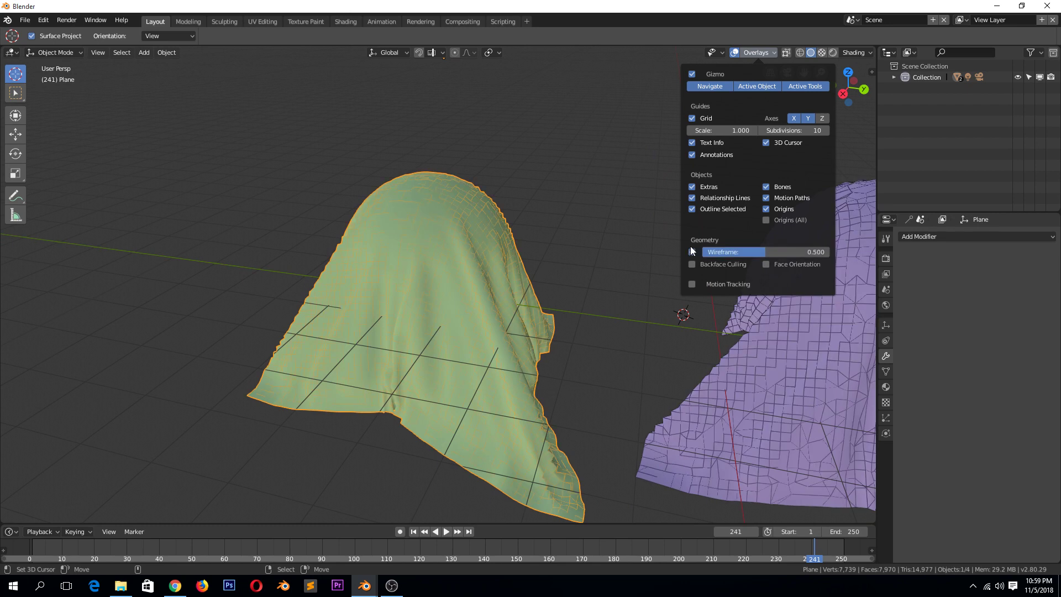
pyautogui.moveTo(750, 253); pyautogui.dragTo(829, 253)
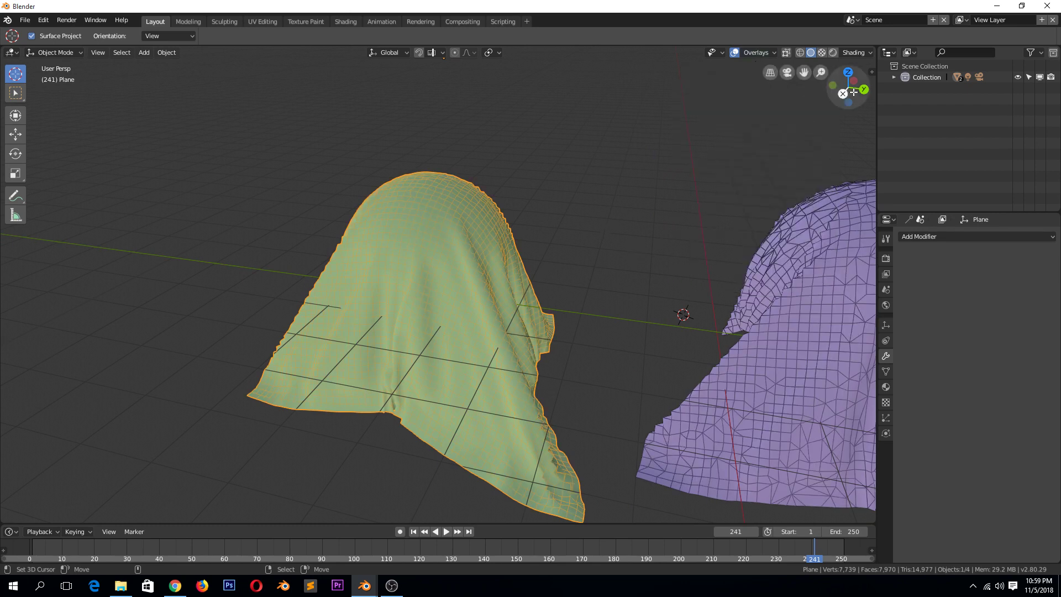
# Step: Switch viewport lighting to MatCap with the red MatCap material
pyautogui.click(853, 51)
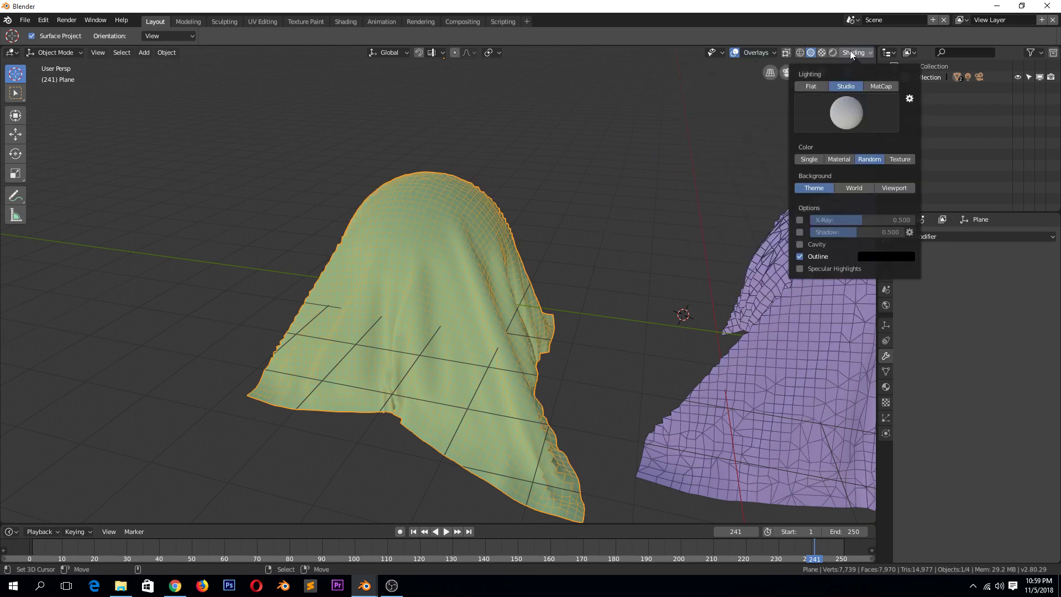
pyautogui.click(840, 158)
pyautogui.click(809, 158)
pyautogui.click(869, 158)
pyautogui.click(900, 159)
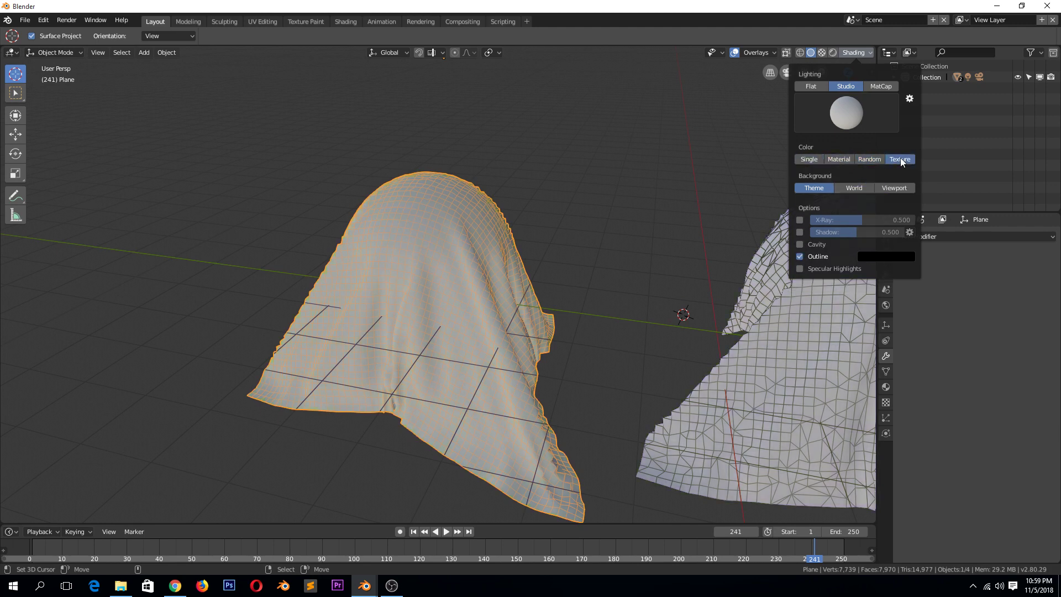
pyautogui.click(881, 85)
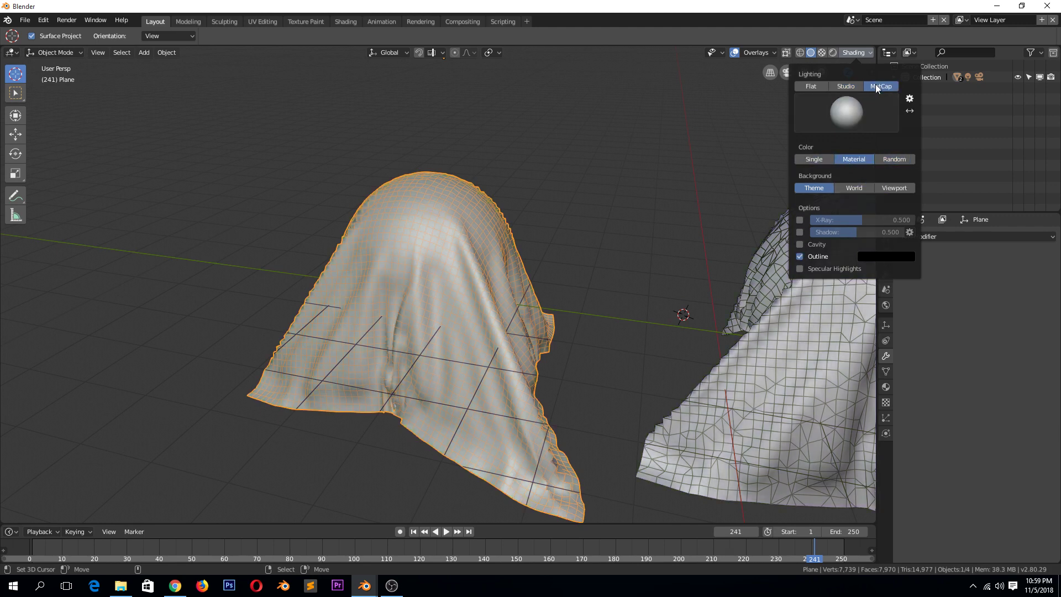
pyautogui.click(860, 106)
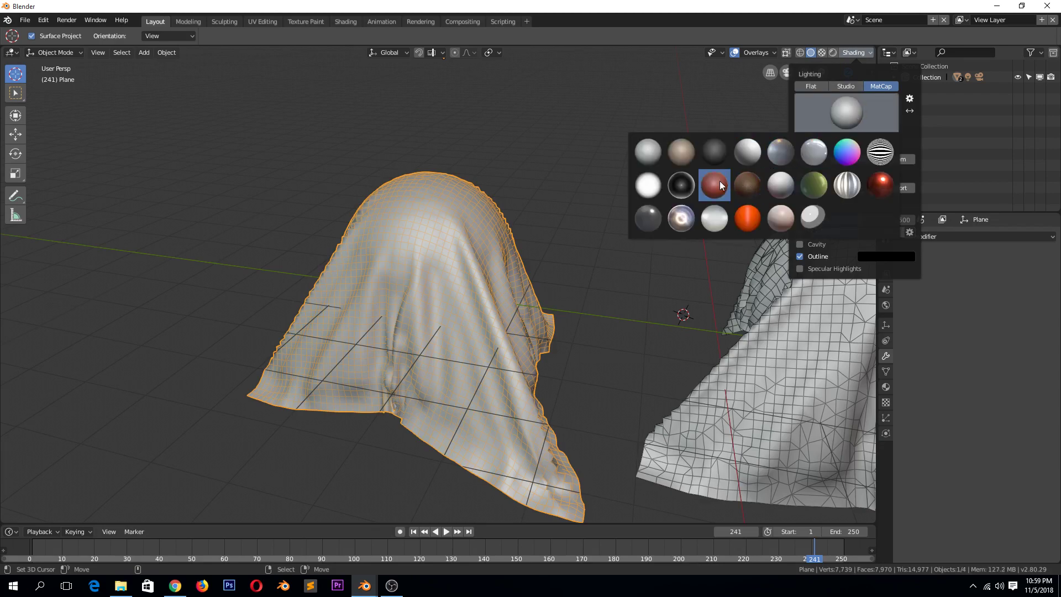
pyautogui.click(720, 181)
pyautogui.click(647, 276)
pyautogui.moveTo(628, 277); pyautogui.dragTo(671, 263, button='middle')
pyautogui.scroll(3, 672, 262)
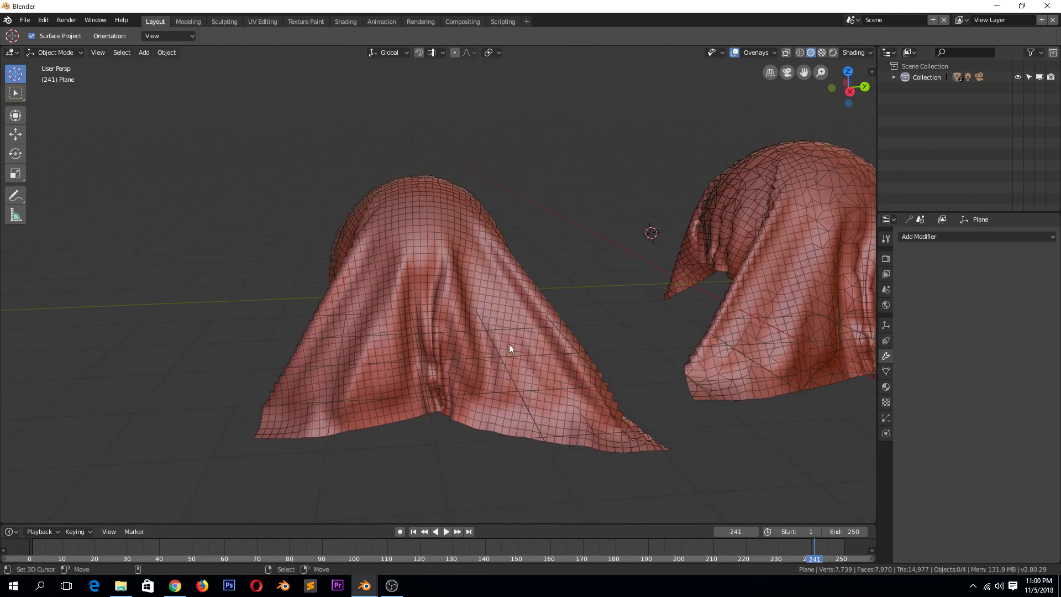
# Step: Lower the right cloth copy's Decimate ratio step by step, ending at 0.3507
pyautogui.click(727, 289)
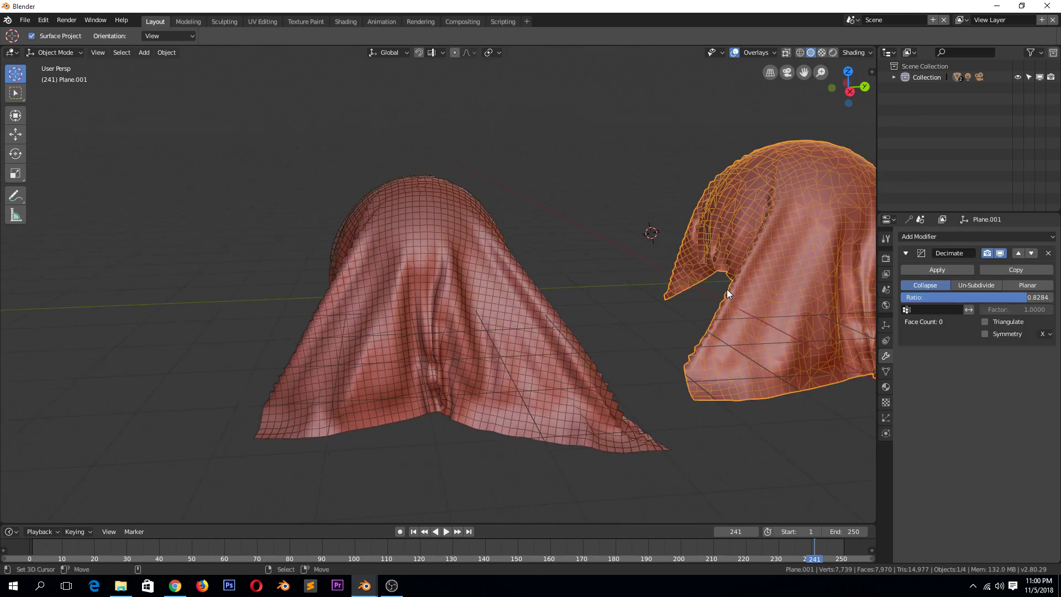
pyautogui.moveTo(1027, 297); pyautogui.dragTo(966, 309)
pyautogui.moveTo(873, 312); pyautogui.dragTo(772, 300, button='middle')
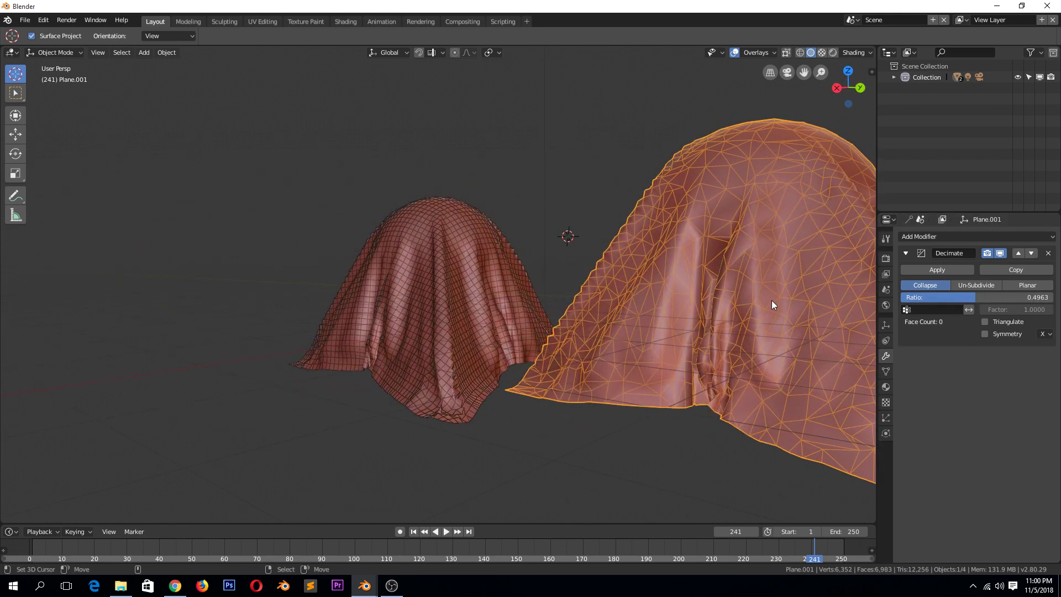
pyautogui.moveTo(771, 300); pyautogui.dragTo(778, 368, button='middle')
pyautogui.moveTo(686, 343); pyautogui.dragTo(680, 367, button='middle')
pyautogui.scroll(-3, 743, 337)
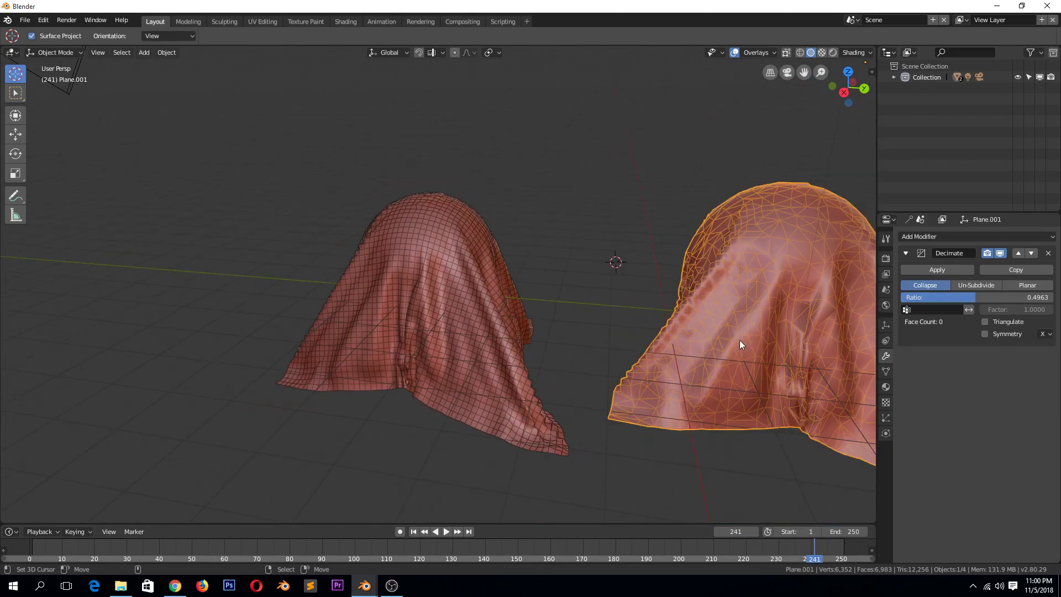
pyautogui.moveTo(739, 343); pyautogui.dragTo(722, 383, button='middle')
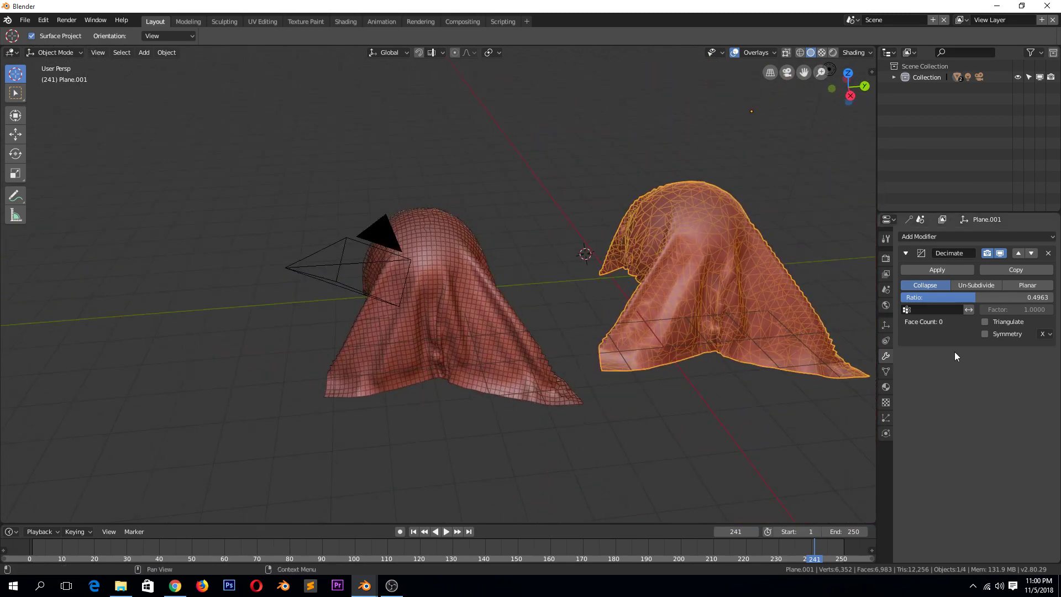
pyautogui.moveTo(973, 296)
pyautogui.mouseDown()
pyautogui.moveTo(901, 296)
pyautogui.moveTo(953, 297)
pyautogui.mouseUp()
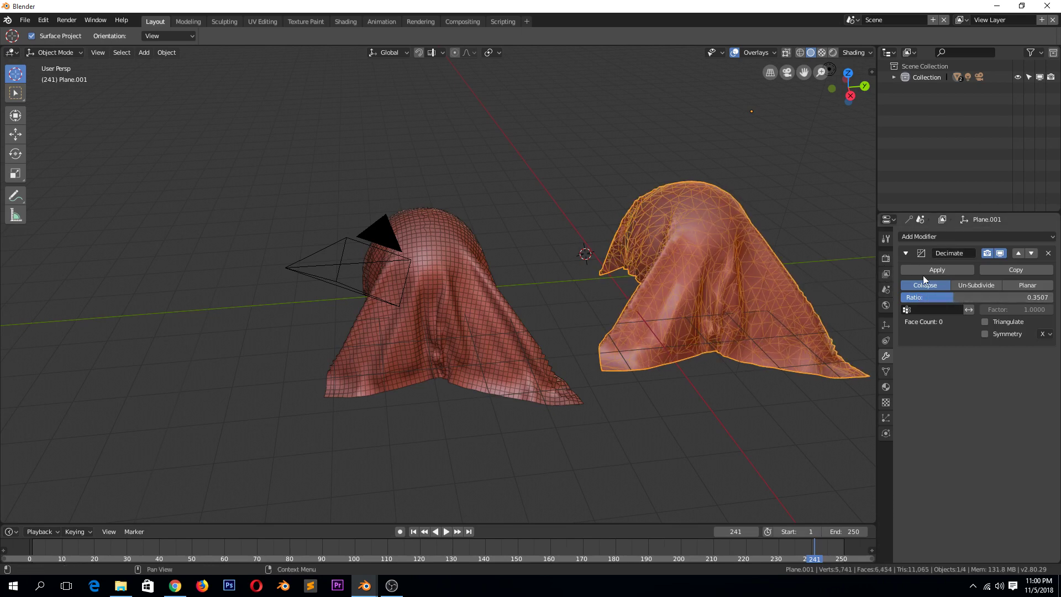
# Step: Add a Subdivision Surface modifier (View 1, Render 2) under the copy's Decimate modifier
pyautogui.click(963, 237)
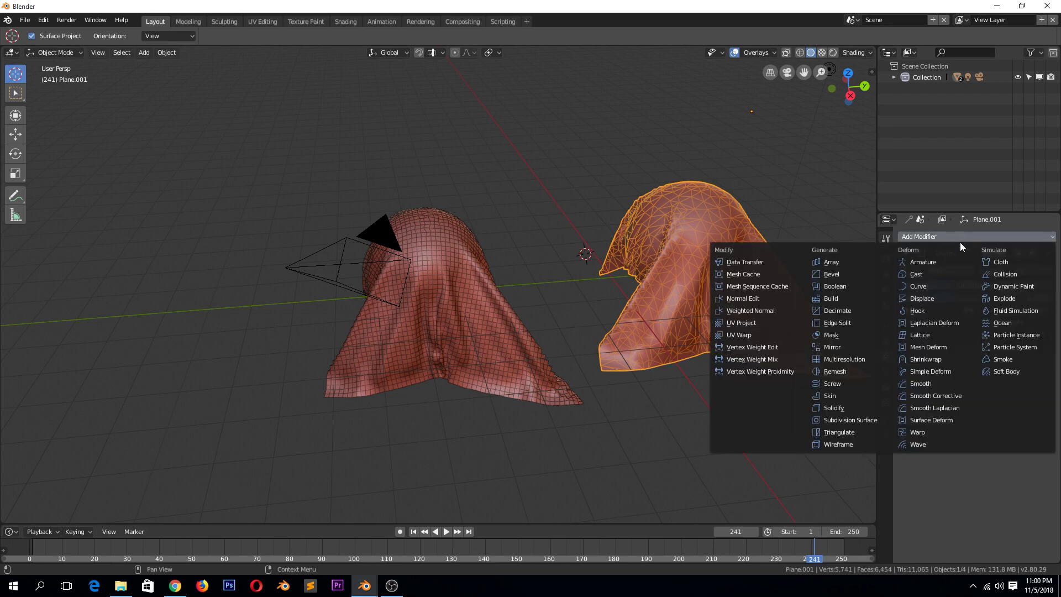
pyautogui.click(863, 420)
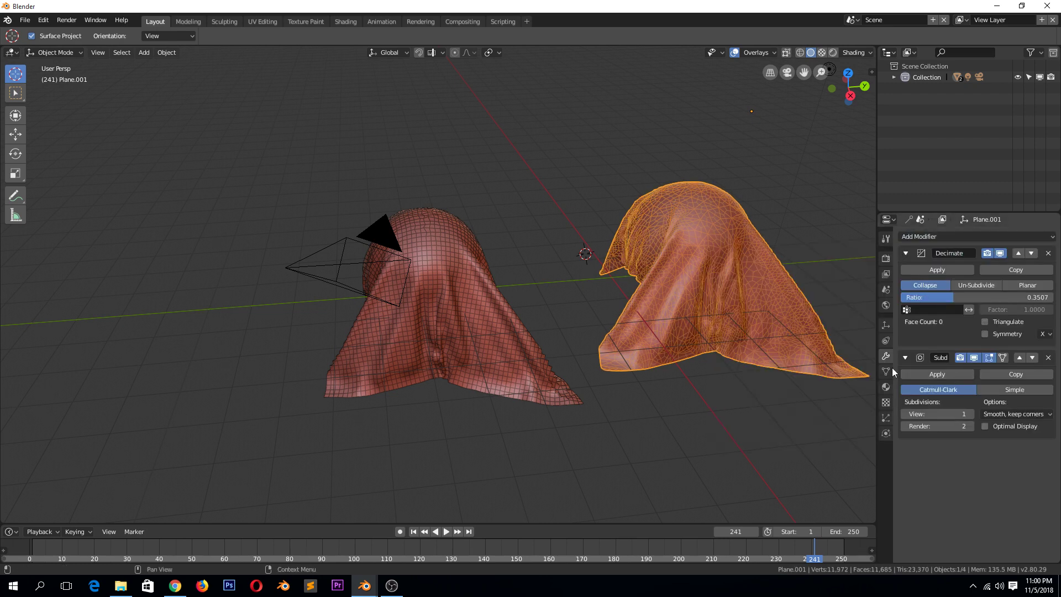
pyautogui.hotkey('alt', 'a')
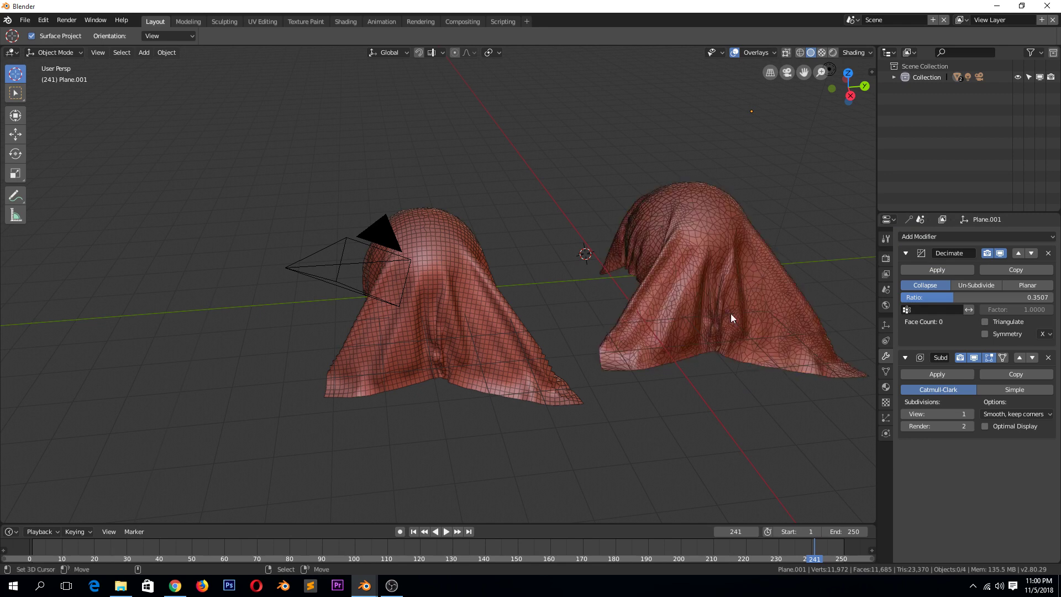
pyautogui.moveTo(715, 329); pyautogui.dragTo(687, 321, button='middle')
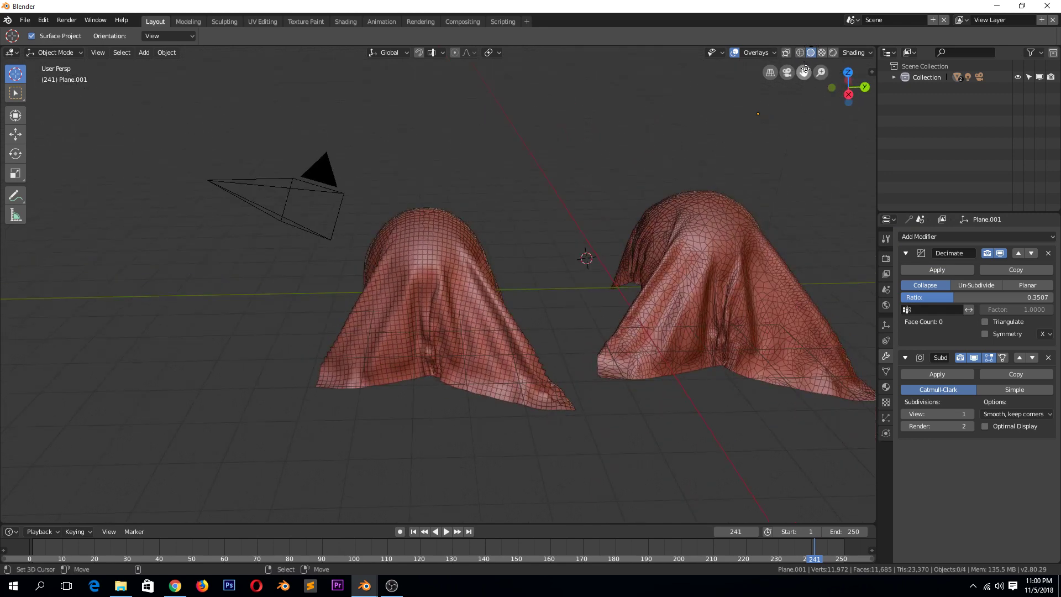
pyautogui.click(854, 52)
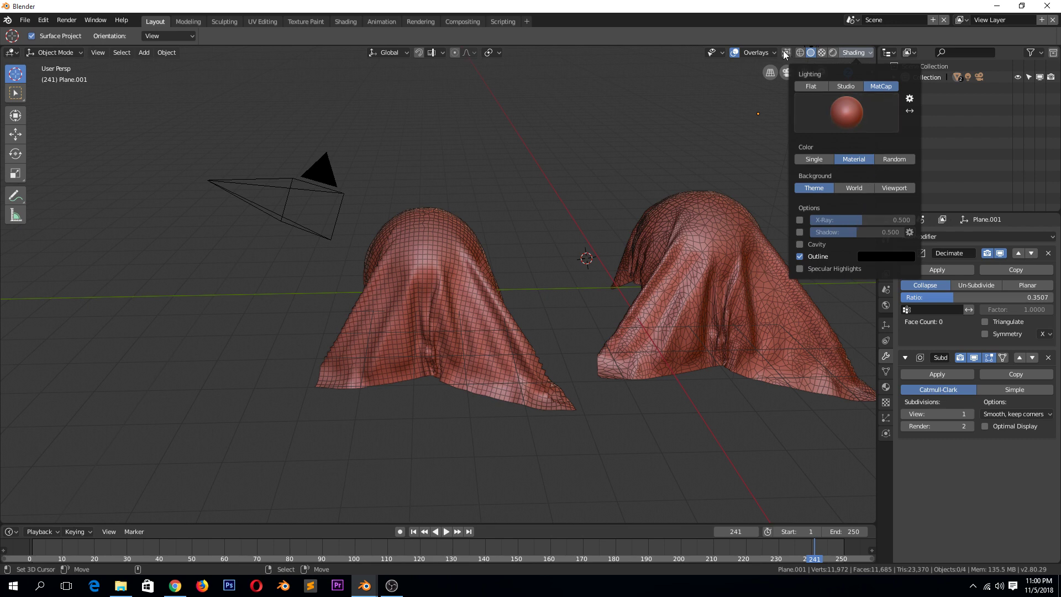
# Step: Turn off the Wireframe overlay on the cloths
pyautogui.click(760, 55)
pyautogui.click(691, 252)
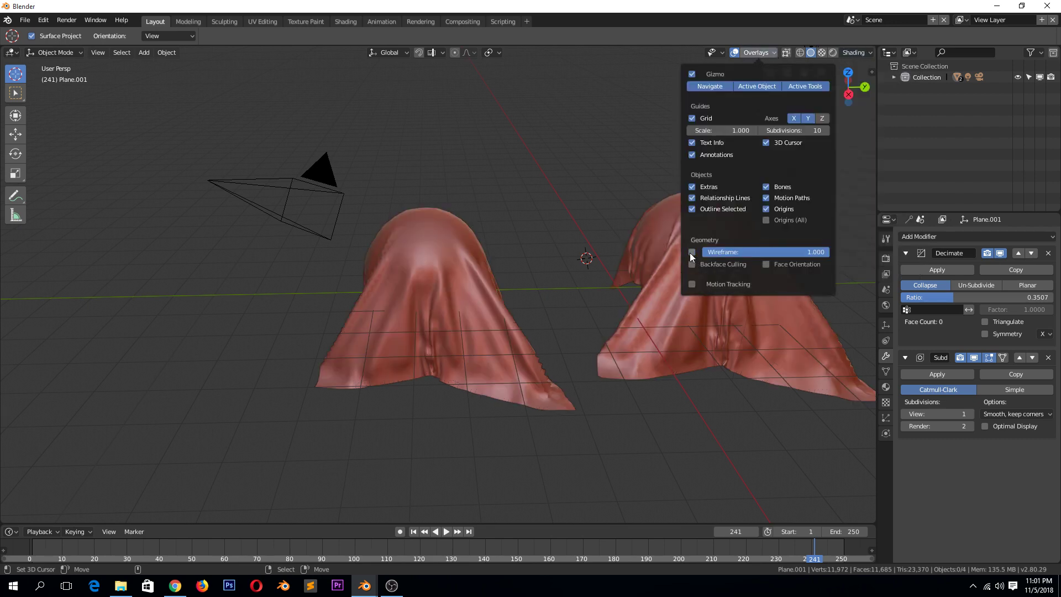
pyautogui.moveTo(586, 299); pyautogui.dragTo(562, 272, button='middle')
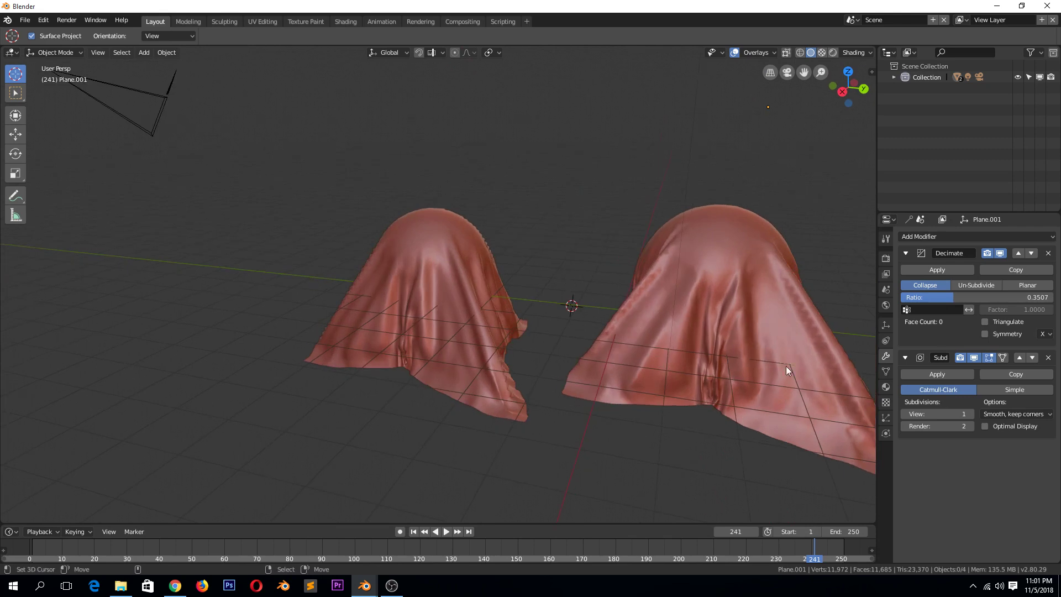
# Step: Select the decimated cloth Plane.001 and reduce its Decimate ratio to 0.2127
pyautogui.moveTo(829, 365); pyautogui.dragTo(675, 380, button='middle')
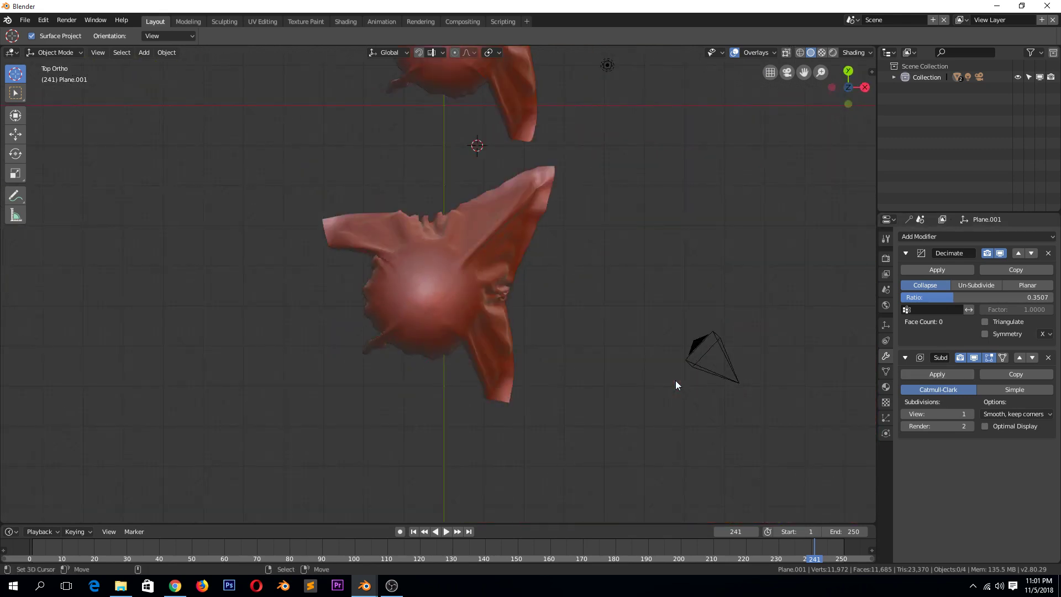
pyautogui.scroll(-2, 672, 382)
pyautogui.click(441, 267)
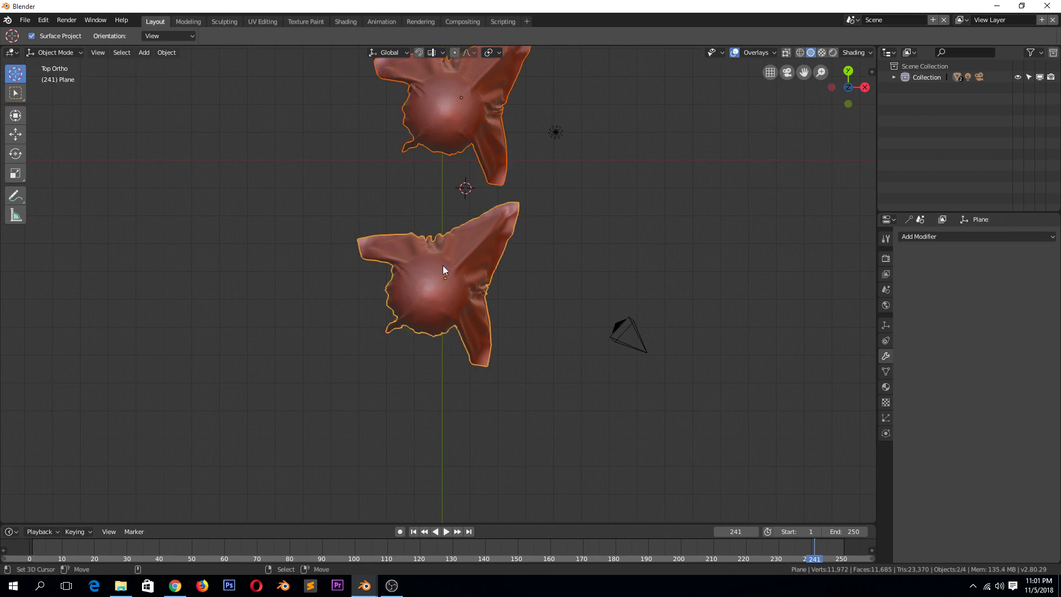
pyautogui.keyDown('shift'); pyautogui.scroll(4, 442, 264); pyautogui.keyUp('shift')
pyautogui.click(469, 266)
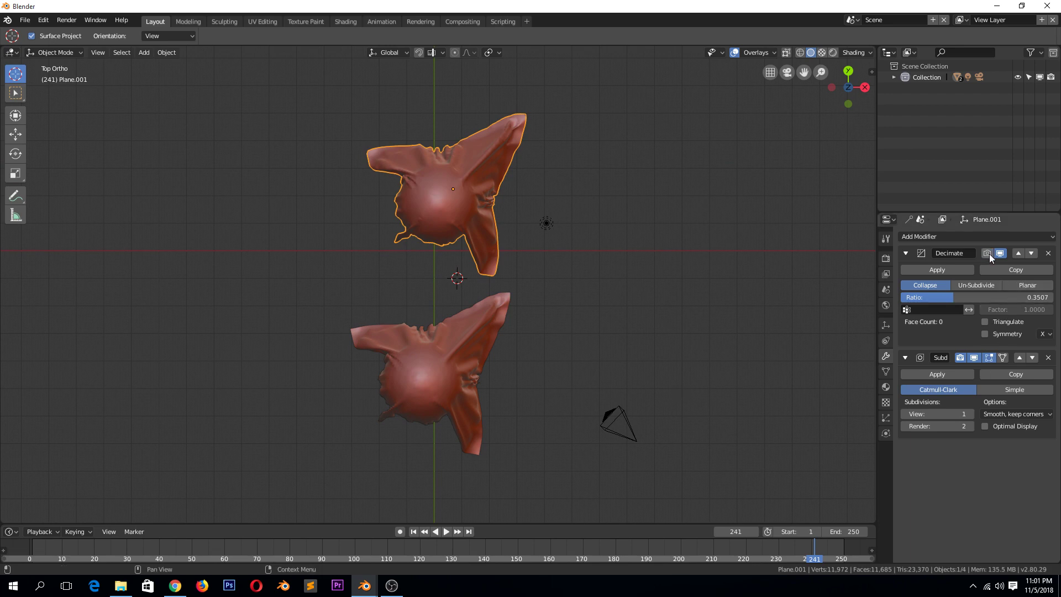
pyautogui.moveTo(521, 355); pyautogui.dragTo(395, 330, button='middle')
pyautogui.scroll(3, 417, 344)
pyautogui.click(416, 343)
pyautogui.click(485, 345)
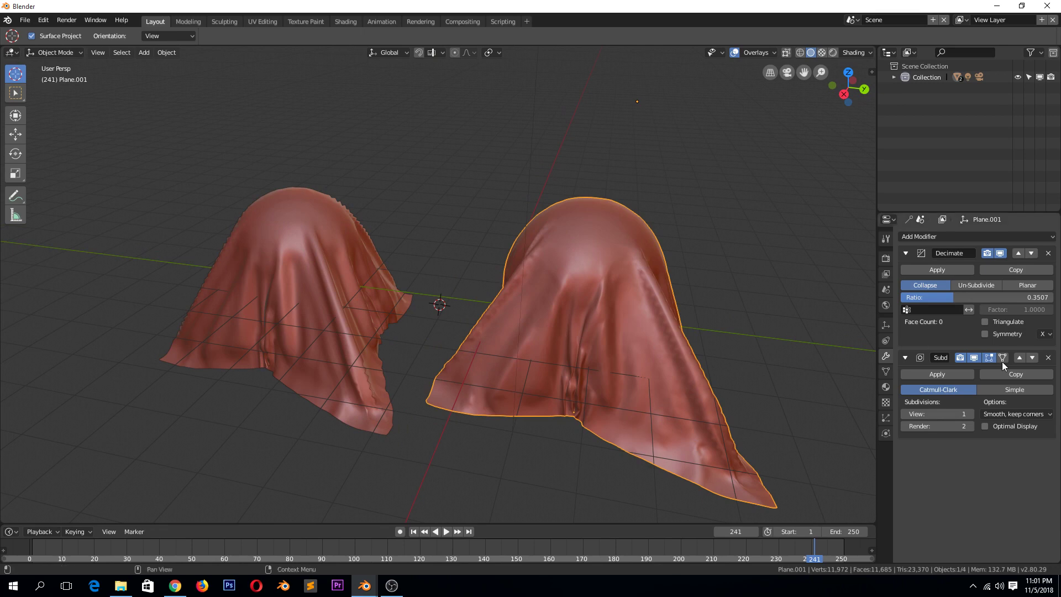
pyautogui.moveTo(950, 300); pyautogui.dragTo(931, 300)
pyautogui.moveTo(487, 342); pyautogui.dragTo(579, 363, button='middle')
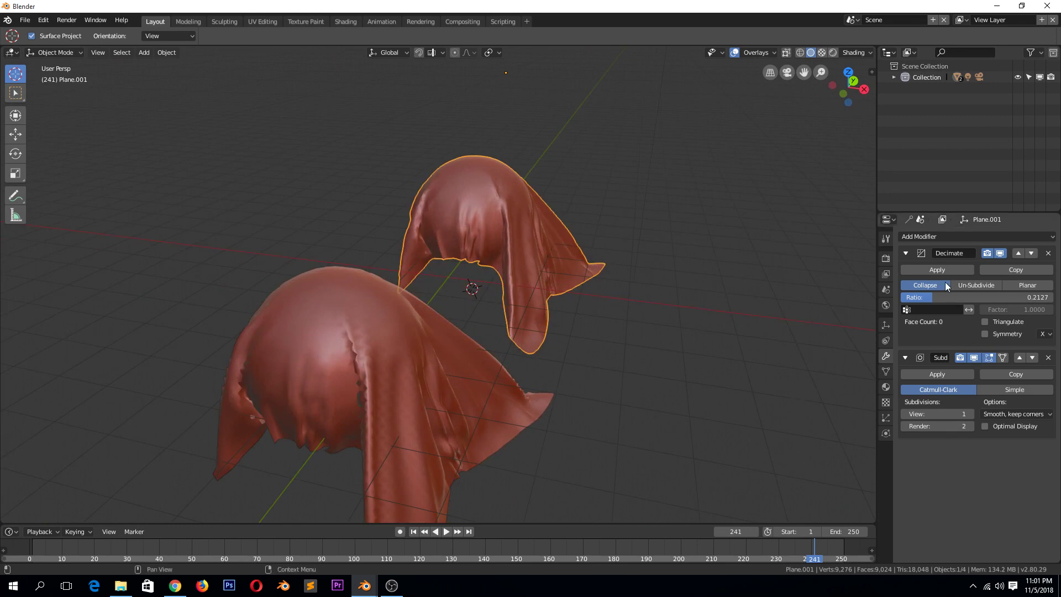
# Step: Drop the copy's ratio to 0.1604, then give the left cloth level-2 subdivision with Ctrl+2
pyautogui.moveTo(928, 295); pyautogui.dragTo(916, 303)
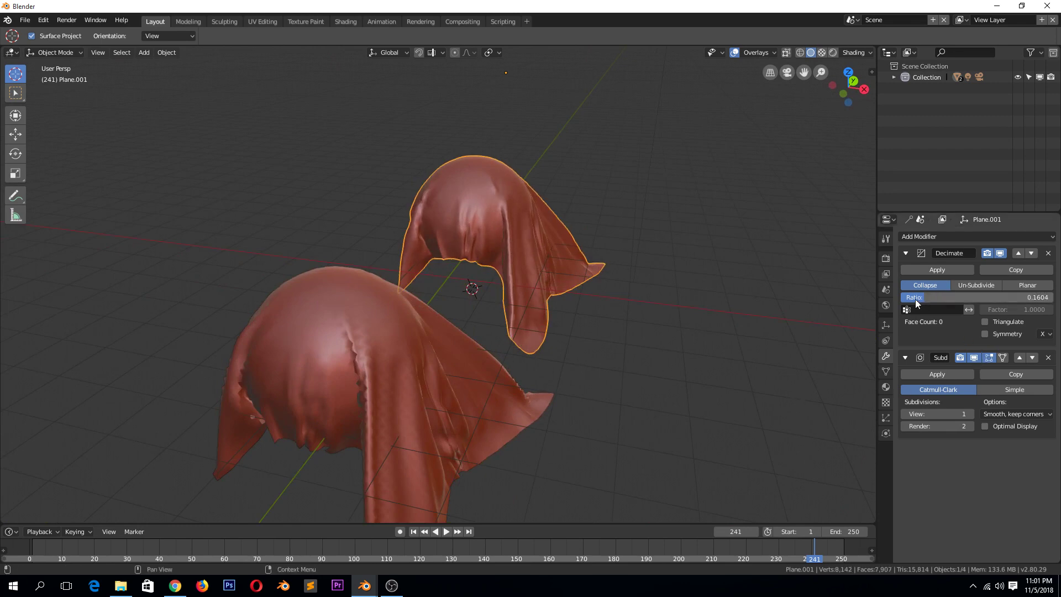
pyautogui.click(282, 385)
pyautogui.hotkey('ctrl', '2')
pyautogui.hotkey('alt', 'a')
# Step: Lower the right cloth's Decimate ratio to 0.1231
pyautogui.moveTo(416, 407); pyautogui.dragTo(291, 376, button='middle')
pyautogui.scroll(2, 456, 369)
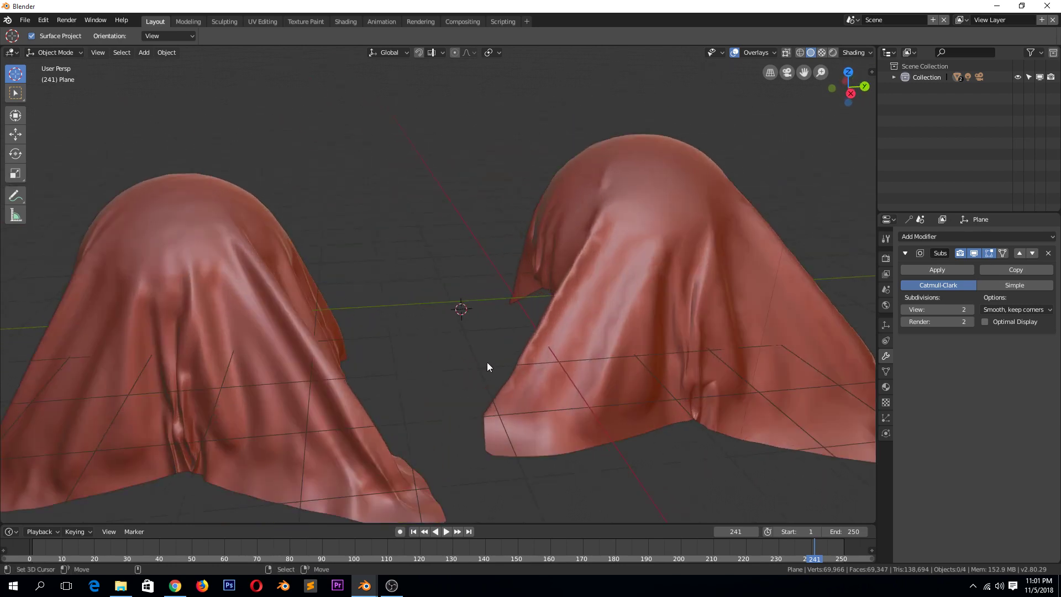
pyautogui.click(496, 363)
pyautogui.scroll(-1, 389, 392)
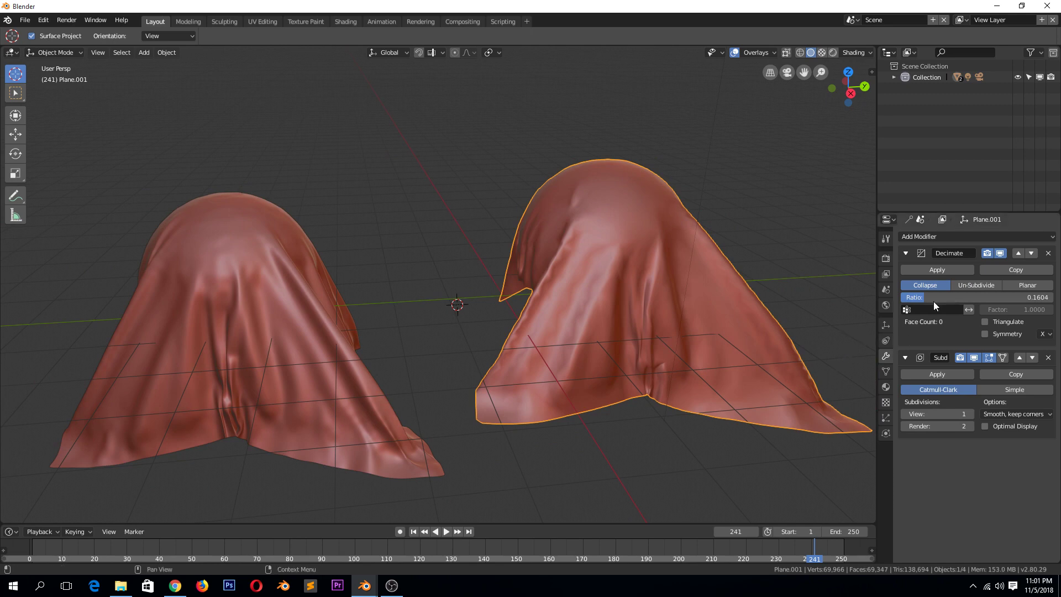
pyautogui.moveTo(933, 300); pyautogui.dragTo(928, 299)
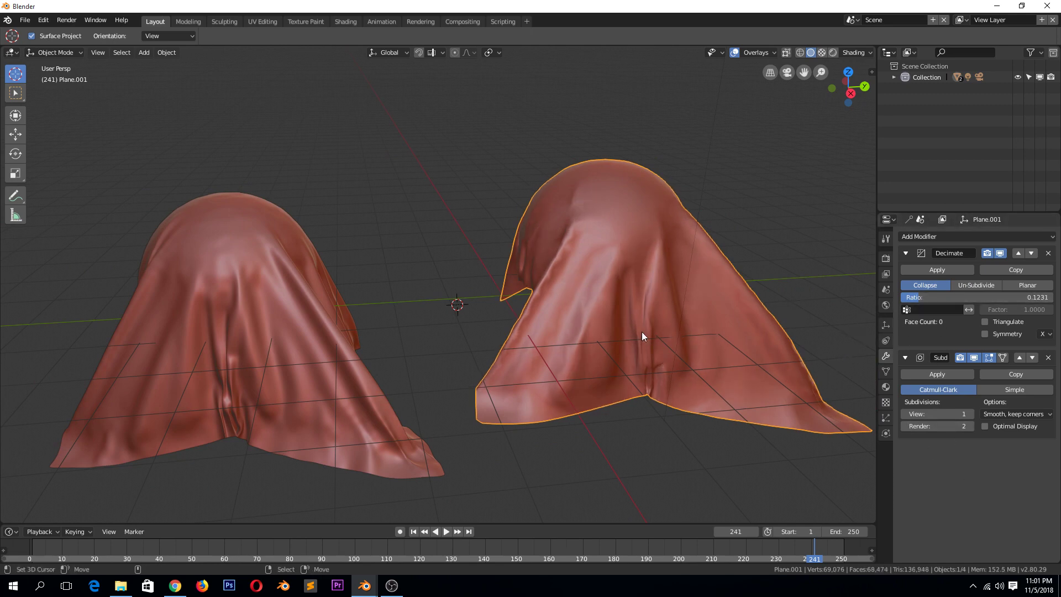
pyautogui.moveTo(238, 342); pyautogui.dragTo(419, 365, button='middle')
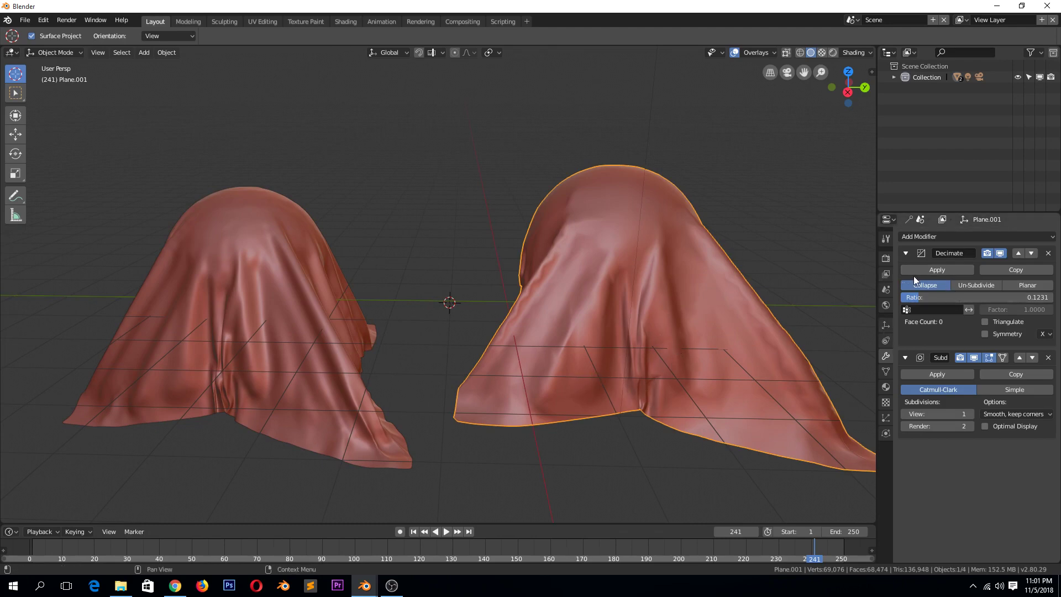
# Step: Apply the right cloth's Decimate modifier, baking its reduced mesh
pyautogui.click(309, 316)
pyautogui.press('Tab')
# Step: Inspect the baked mesh in Edit Mode without subdivision, then compare the left cloth's density
pyautogui.press('Tab')
pyautogui.click(644, 278)
pyautogui.press('g')
pyautogui.rightClick(753, 315)
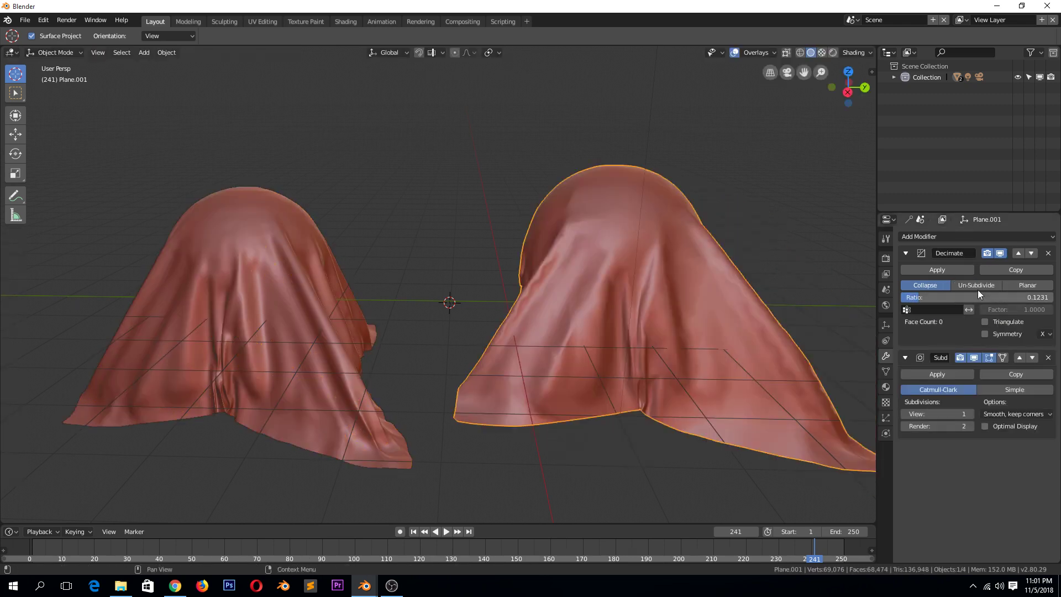
pyautogui.click(950, 273)
pyautogui.press('Tab')
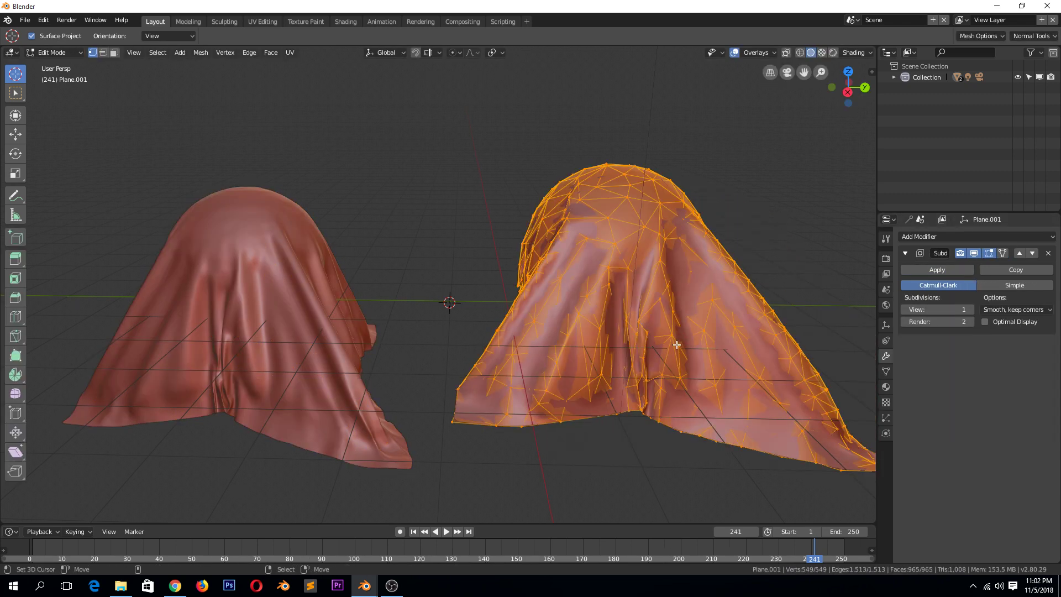
pyautogui.hotkey('alt', 'a')
pyautogui.moveTo(668, 355)
pyautogui.mouseDown(button='middle')
pyautogui.moveTo(580, 355)
pyautogui.moveTo(694, 356)
pyautogui.moveTo(668, 354)
pyautogui.mouseUp(button='middle')
pyautogui.click(974, 253)
pyautogui.press('Tab')
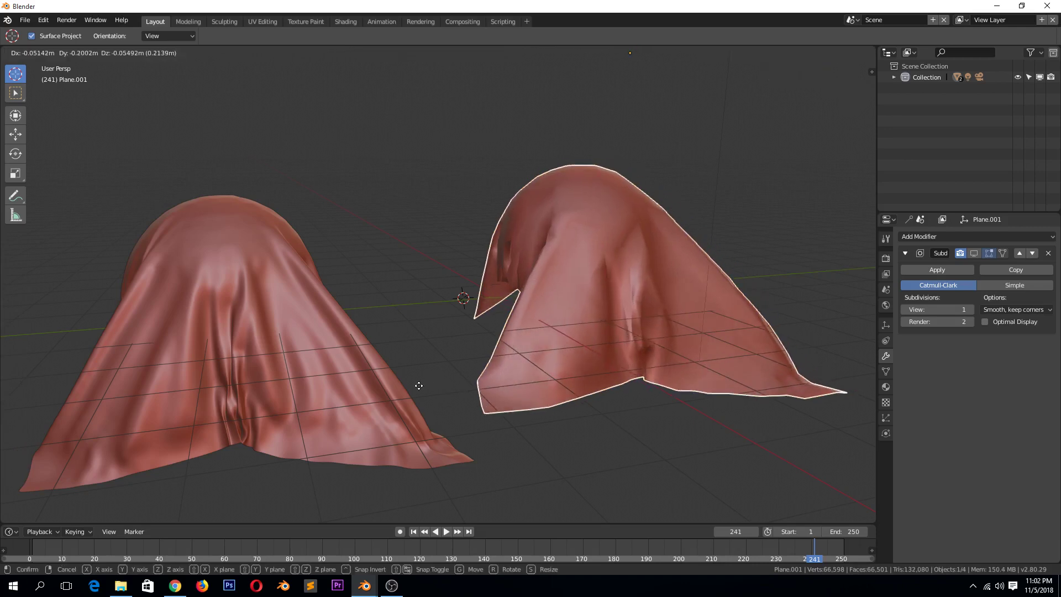
pyautogui.click(377, 401)
pyautogui.press('Tab')
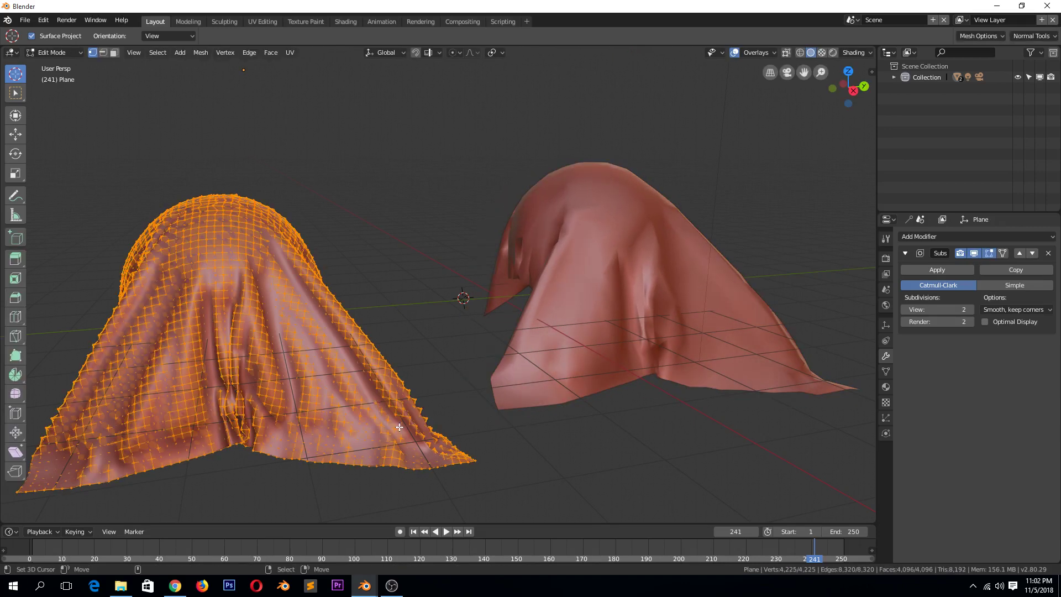
pyautogui.press('Tab')
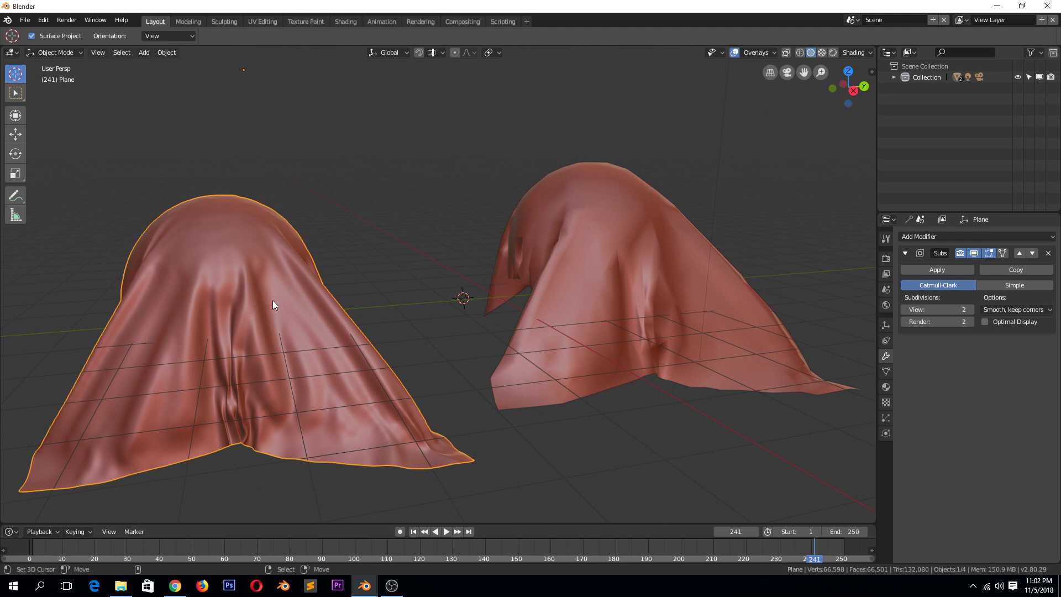
# Step: Show the right cloth's Subdivision modifier result in the viewport
pyautogui.moveTo(257, 321); pyautogui.dragTo(306, 333, button='middle')
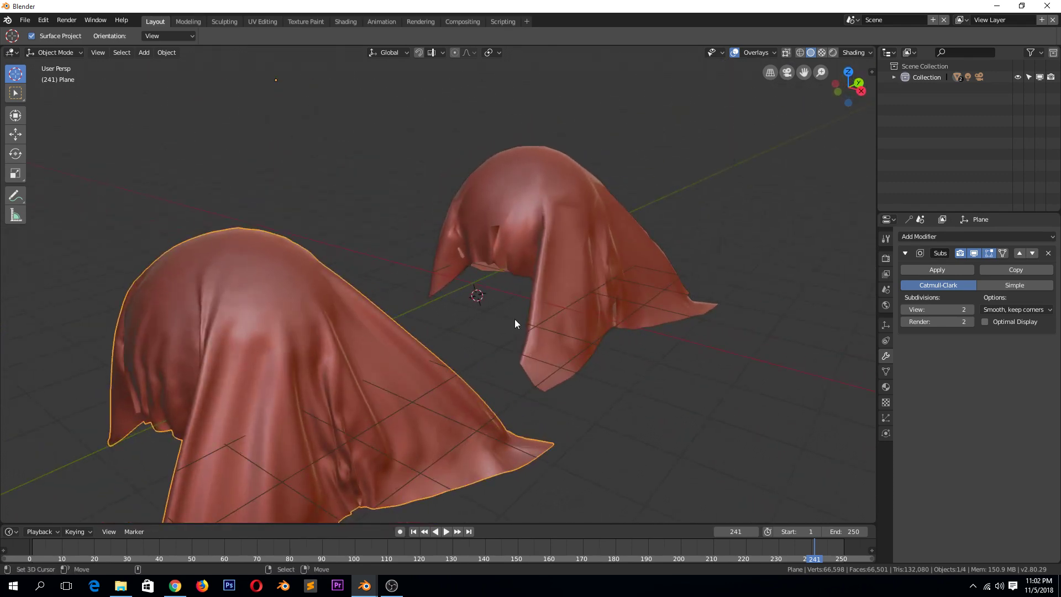
pyautogui.click(569, 295)
pyautogui.moveTo(572, 295); pyautogui.dragTo(464, 298, button='middle')
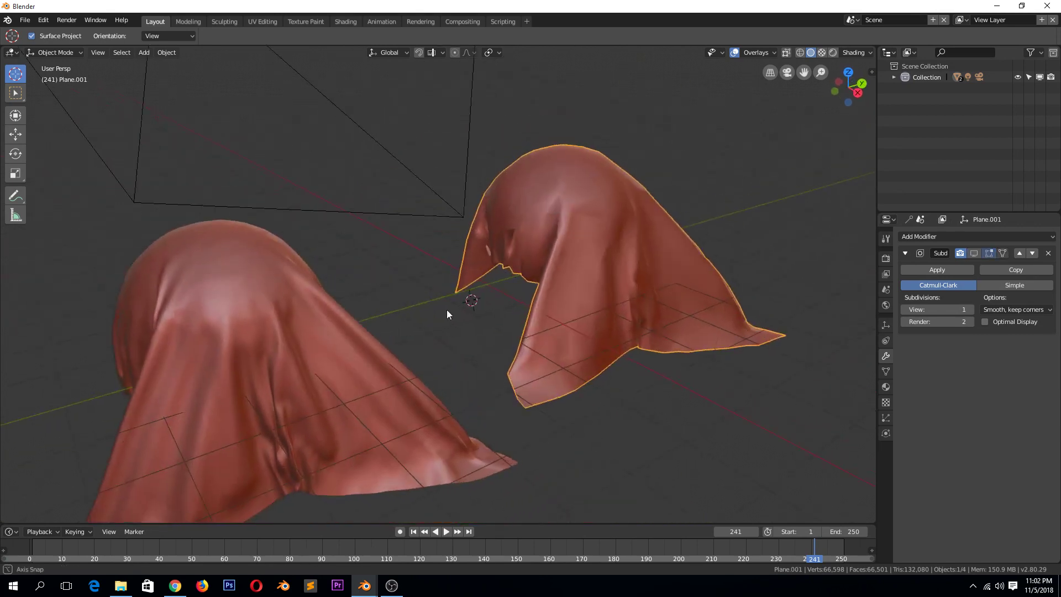
pyautogui.click(975, 254)
pyautogui.click(596, 372)
pyautogui.moveTo(596, 372); pyautogui.dragTo(743, 371, button='middle')
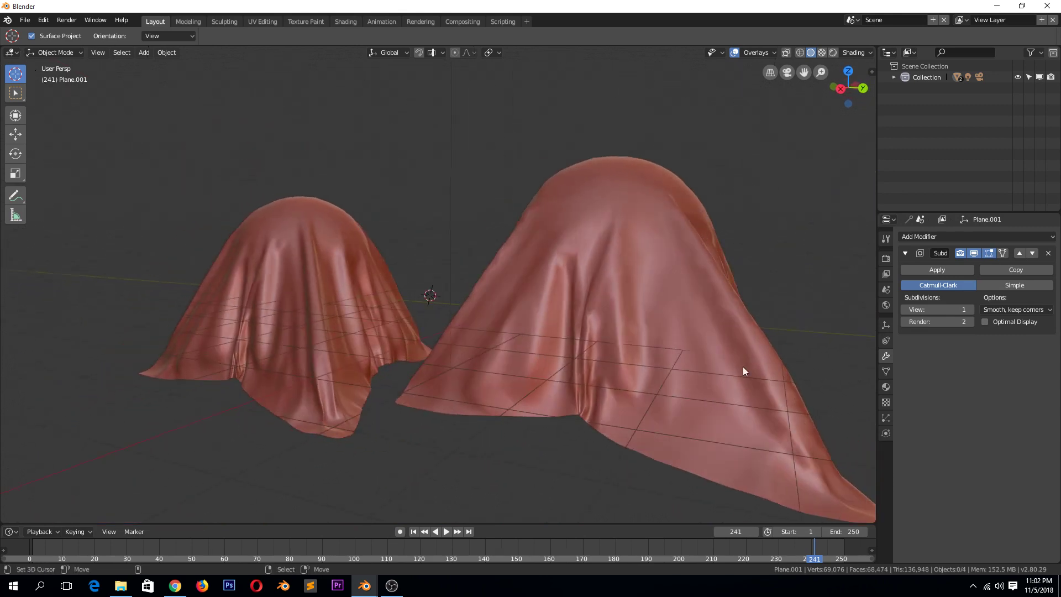
# Step: Raise the Subdivision viewport level to 2 and compare both cloths
pyautogui.click(970, 310)
pyautogui.moveTo(696, 332); pyautogui.dragTo(644, 326, button='middle')
pyautogui.click(644, 326)
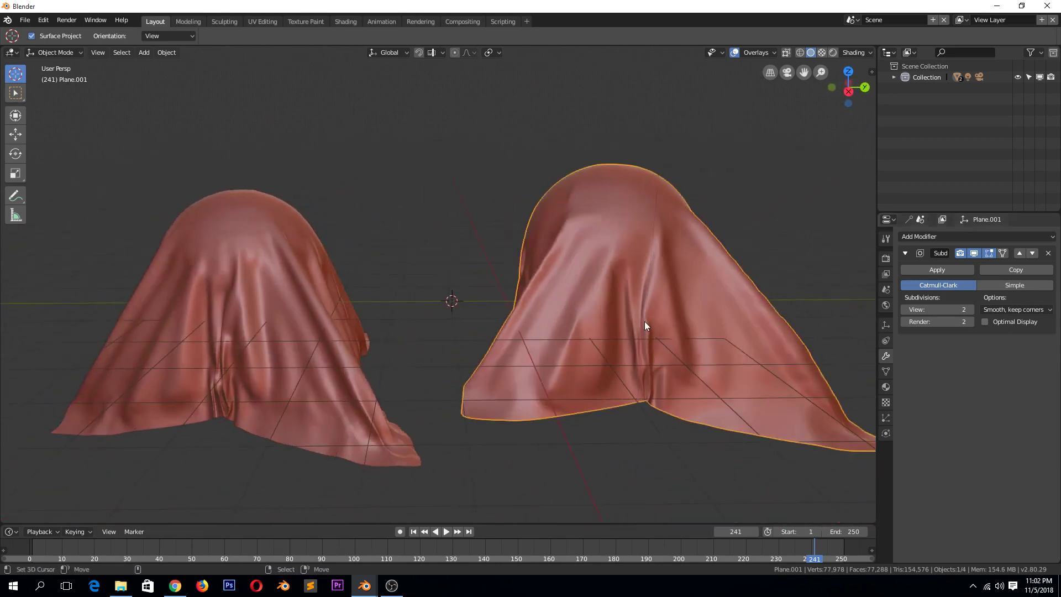
pyautogui.click(160, 54)
pyautogui.click(164, 53)
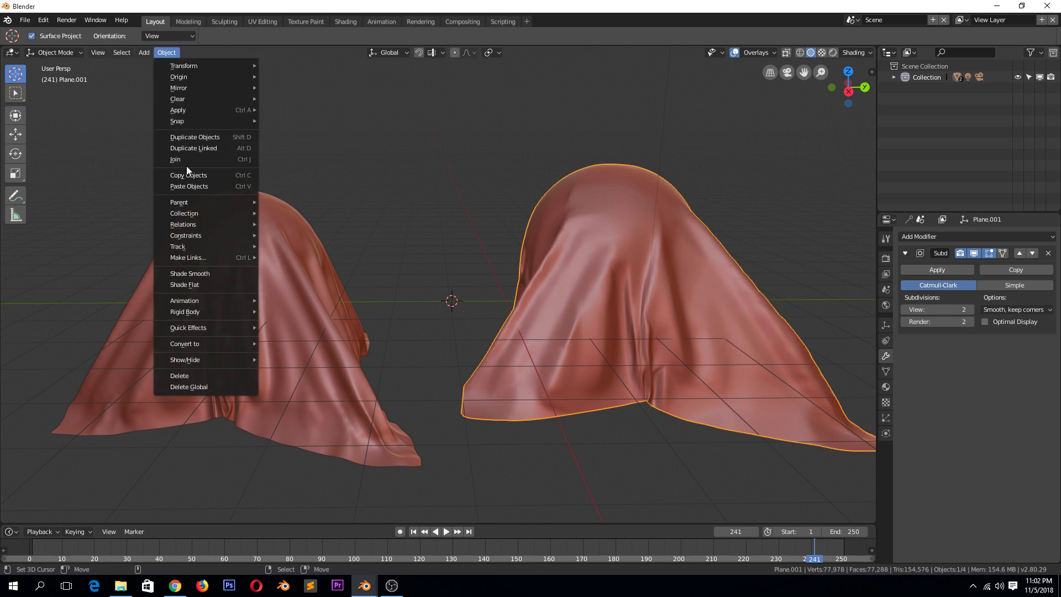
pyautogui.click(492, 260)
pyautogui.moveTo(492, 261); pyautogui.dragTo(504, 303, button='middle')
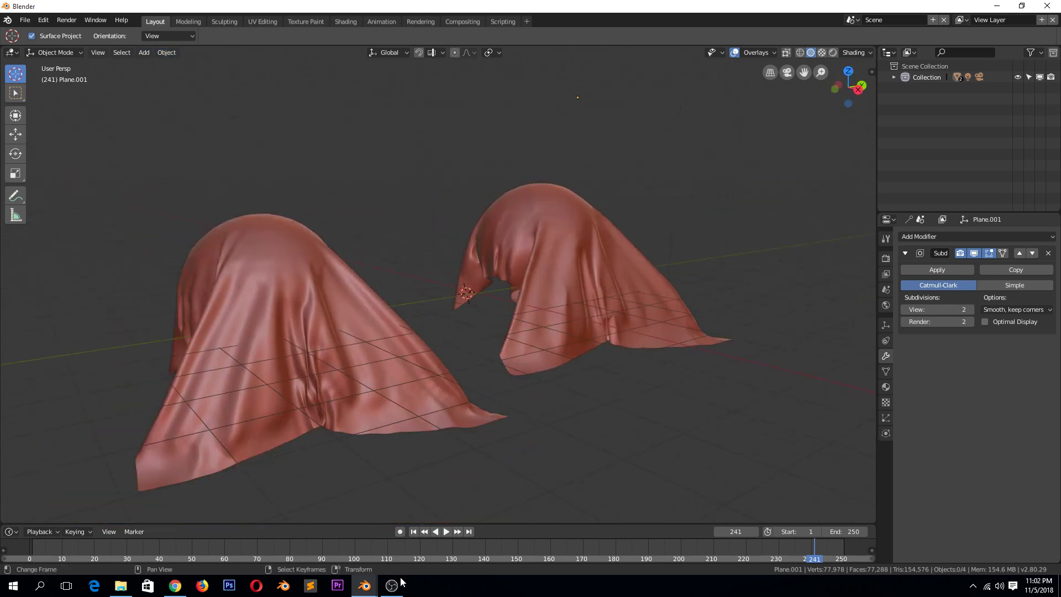
# Step: Bring the bed.blend window to the front
pyautogui.moveTo(364, 585)
pyautogui.click(396, 561)
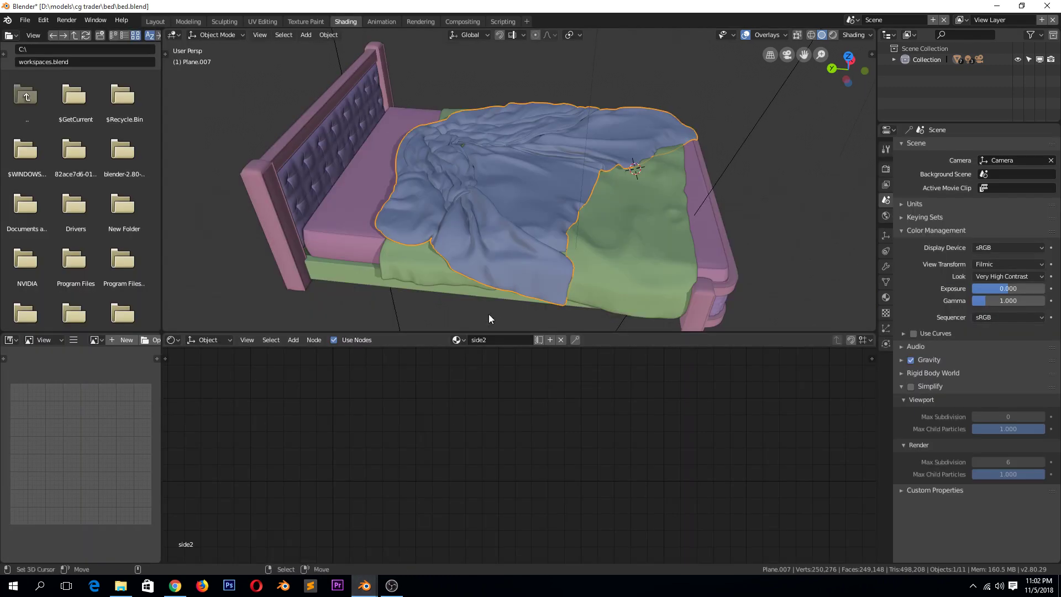
pyautogui.moveTo(488, 318); pyautogui.dragTo(444, 301, button='middle')
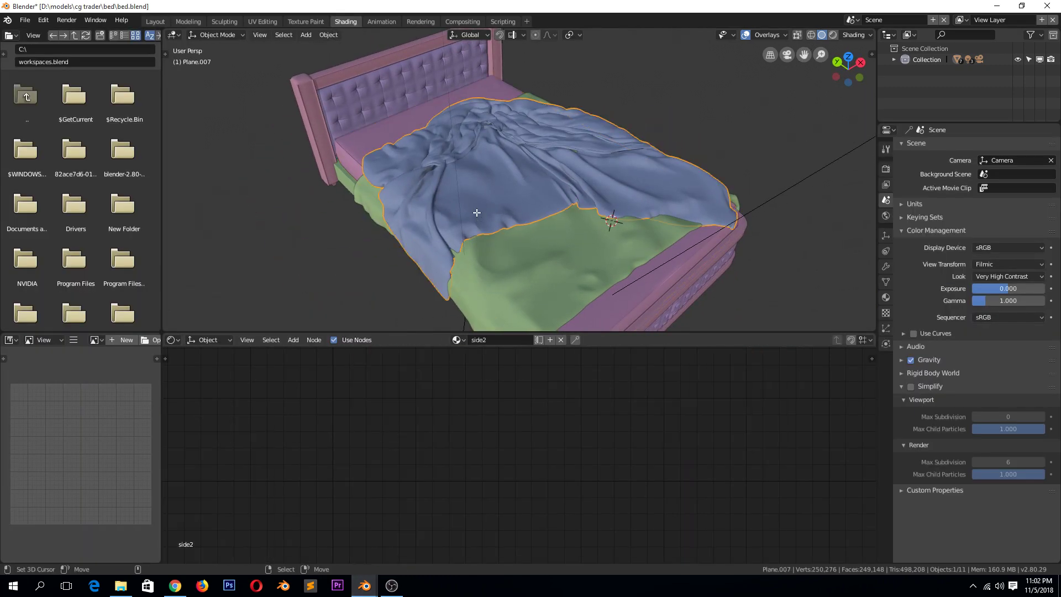
# Step: Inspect the blanket's decimated mesh in Edit Mode from several angles
pyautogui.press('Tab')
pyautogui.moveTo(477, 212)
pyautogui.mouseDown(button='middle')
pyautogui.moveTo(519, 182)
pyautogui.moveTo(535, 198)
pyautogui.moveTo(466, 198)
pyautogui.mouseUp(button='middle')
pyautogui.scroll(4, 536, 198)
pyautogui.press('Tab')
pyautogui.press('Tab')
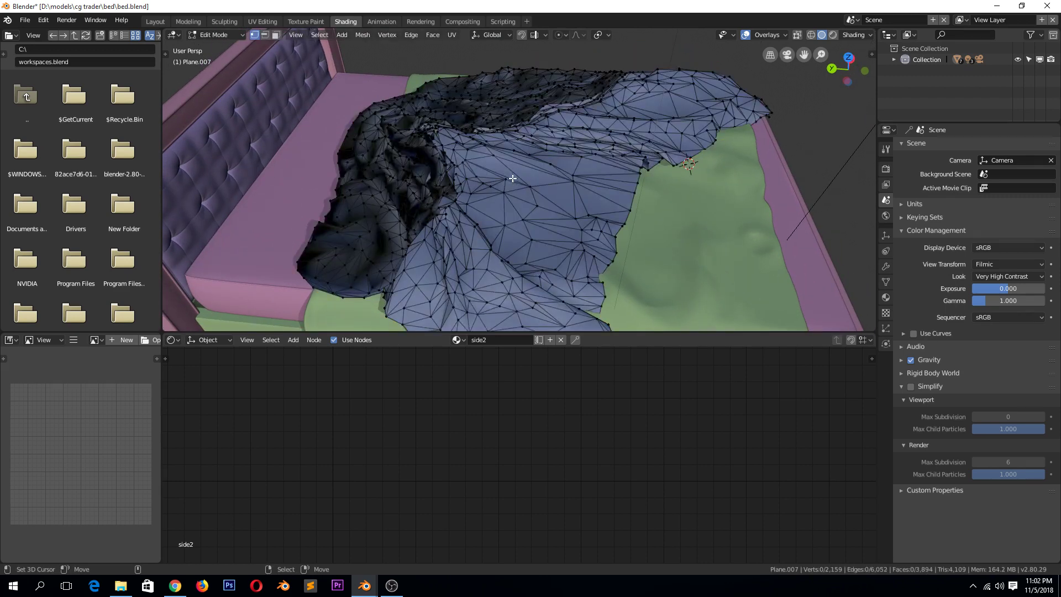
pyautogui.scroll(-6, 520, 200)
pyautogui.press('Tab')
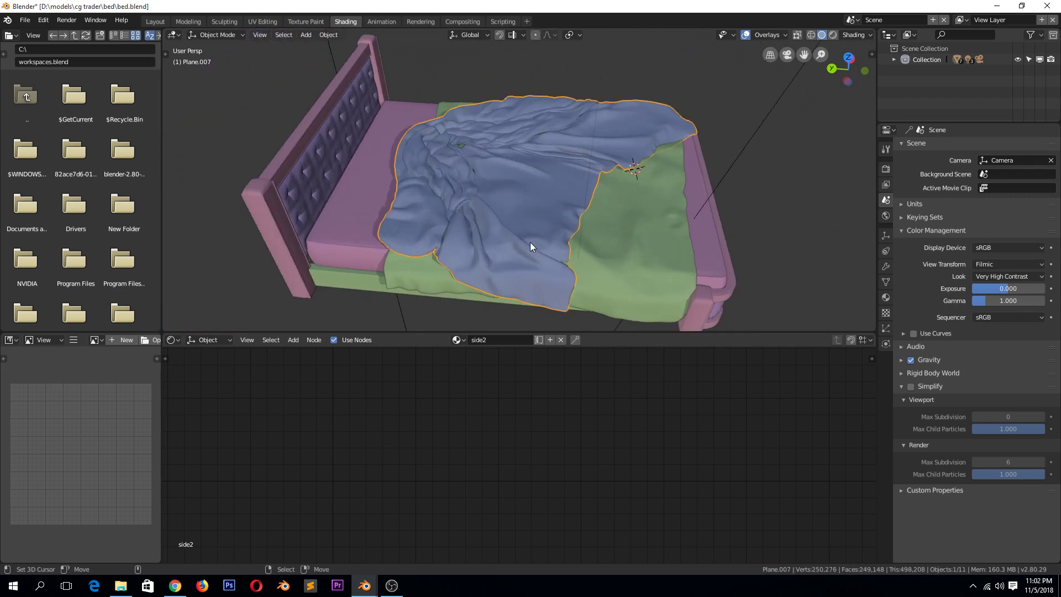
pyautogui.moveTo(530, 242); pyautogui.dragTo(519, 219, button='middle')
pyautogui.press('Tab')
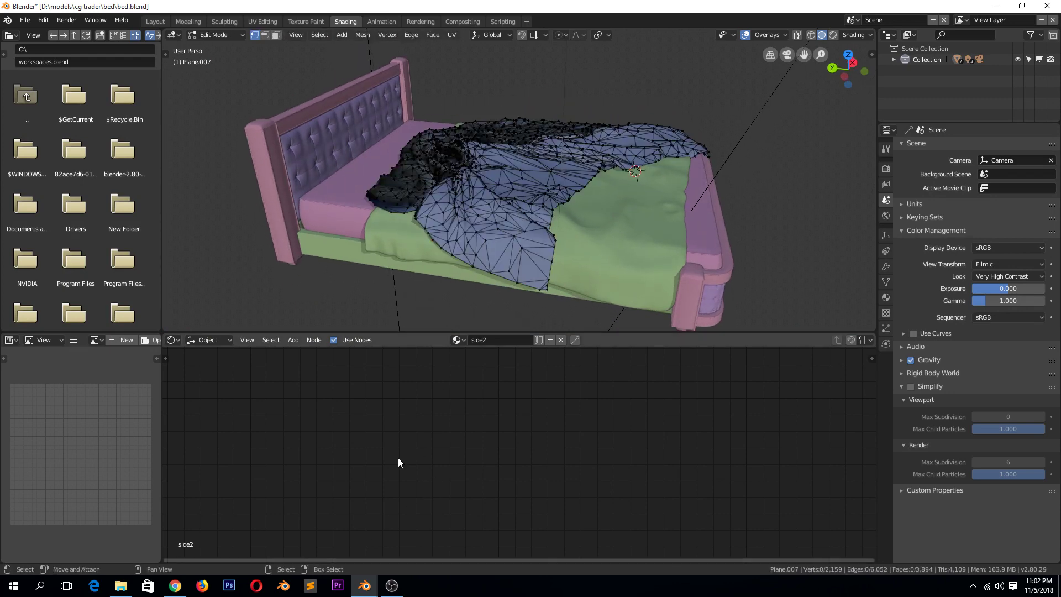
pyautogui.press('Tab')
pyautogui.moveTo(479, 175); pyautogui.dragTo(504, 230, button='middle')
pyautogui.scroll(4, 477, 203)
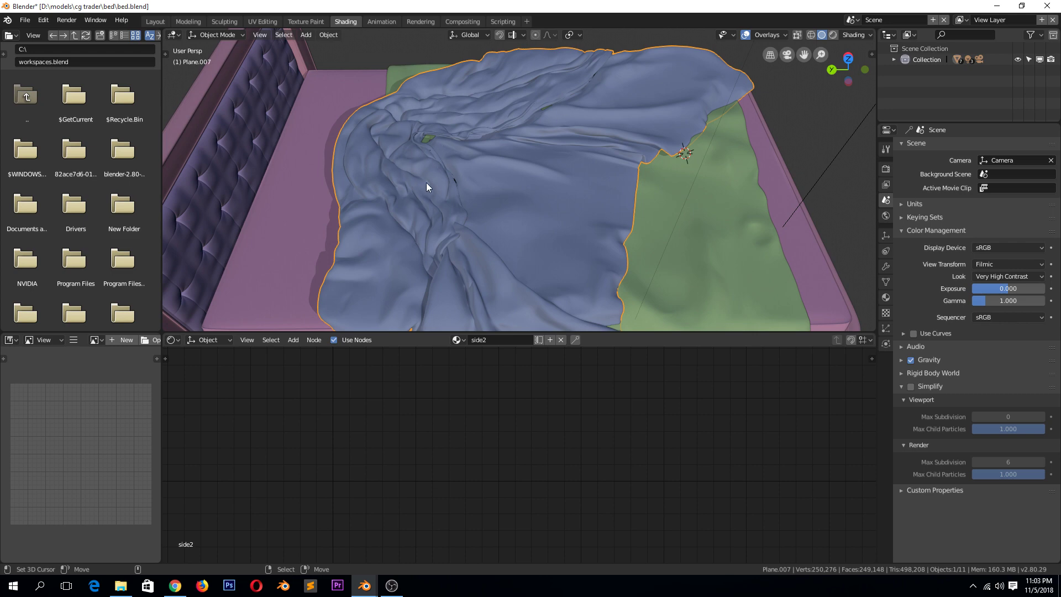
pyautogui.moveTo(447, 144); pyautogui.dragTo(478, 113, button='middle')
pyautogui.scroll(-4, 479, 113)
# Step: Hide the green sheet, leaving the blue blanket over the mattress
pyautogui.click(731, 218)
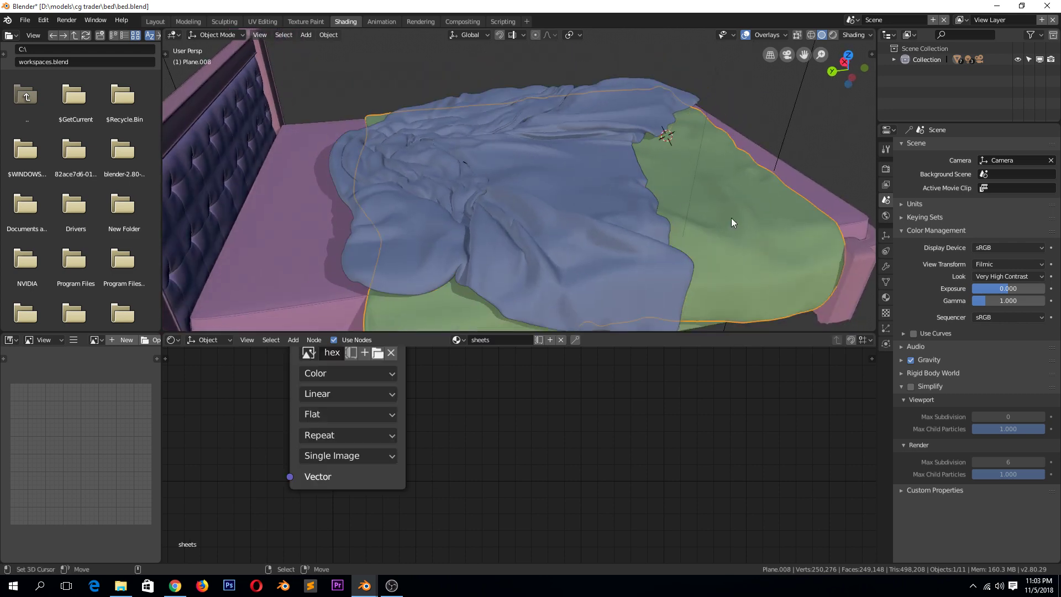
pyautogui.press('h')
pyautogui.click(438, 169)
pyautogui.moveTo(437, 169); pyautogui.dragTo(469, 239, button='middle')
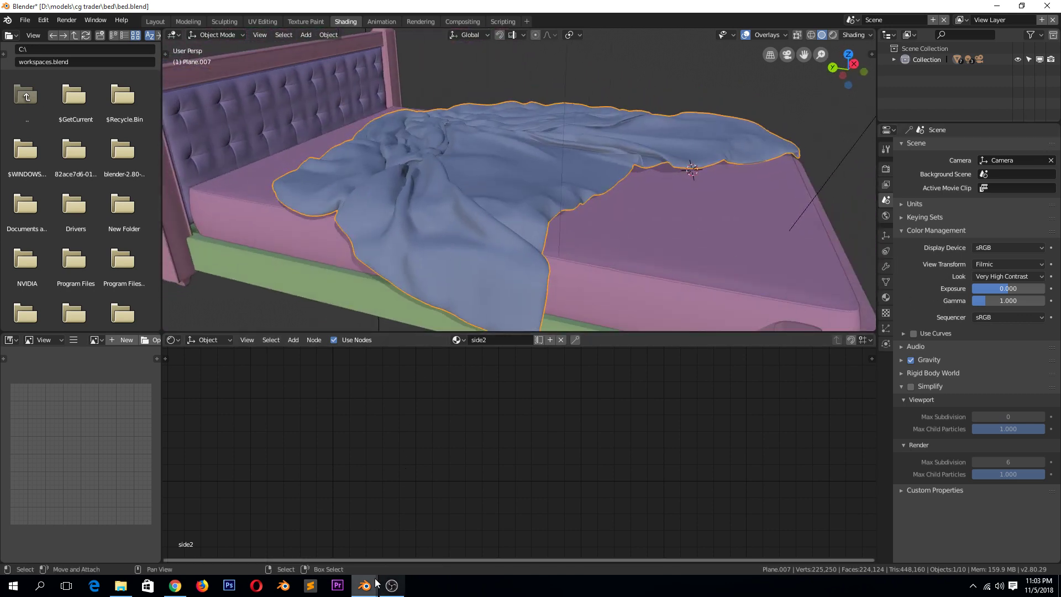
# Step: Back in the cloth comparison window, delete both cloths
pyautogui.moveTo(357, 586)
pyautogui.click(337, 544)
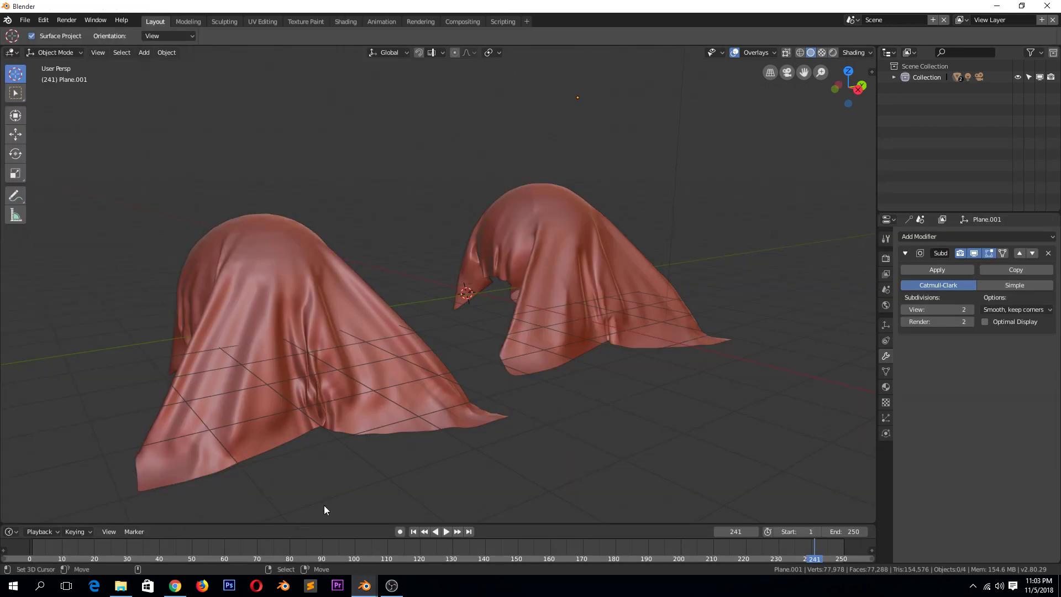
pyautogui.moveTo(476, 335); pyautogui.dragTo(309, 379, button='middle')
pyautogui.click(551, 314)
pyautogui.click(333, 287)
pyautogui.keyDown('shift'); pyautogui.click(559, 331); pyautogui.keyUp('shift')
pyautogui.press('x')
pyautogui.click(558, 331)
# Step: Add a Suzanne monkey head and duplicate it, moving the copy 3.02 m along X
pyautogui.hotkey('shift', 'a')
pyautogui.moveTo(474, 292)
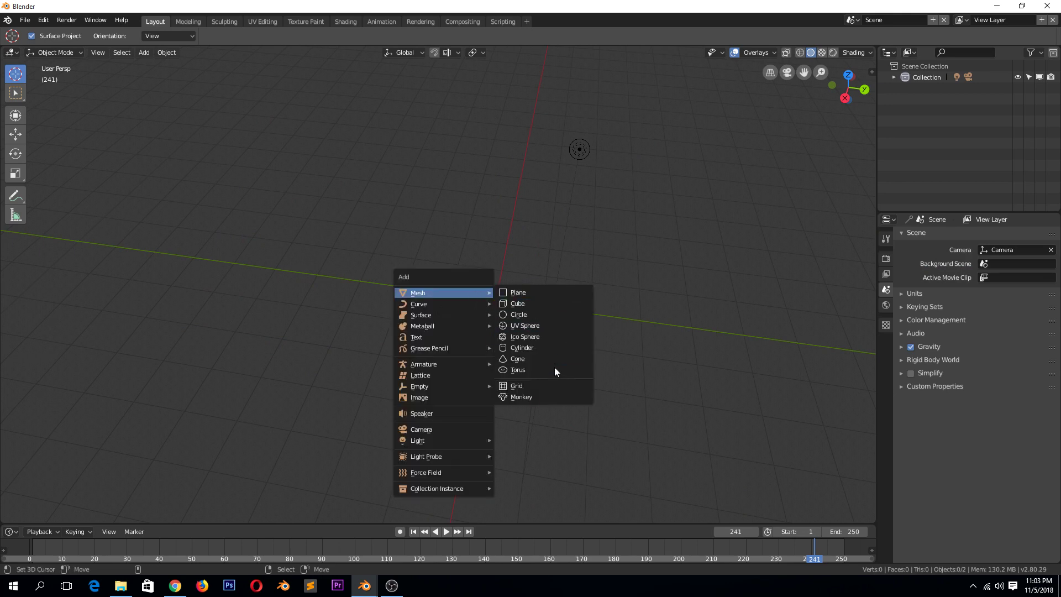
pyautogui.click(526, 396)
pyautogui.moveTo(542, 379); pyautogui.dragTo(637, 363, button='middle')
pyautogui.scroll(5, 623, 341)
pyautogui.scroll(-3, 637, 364)
pyautogui.hotkey('shift', 'd')
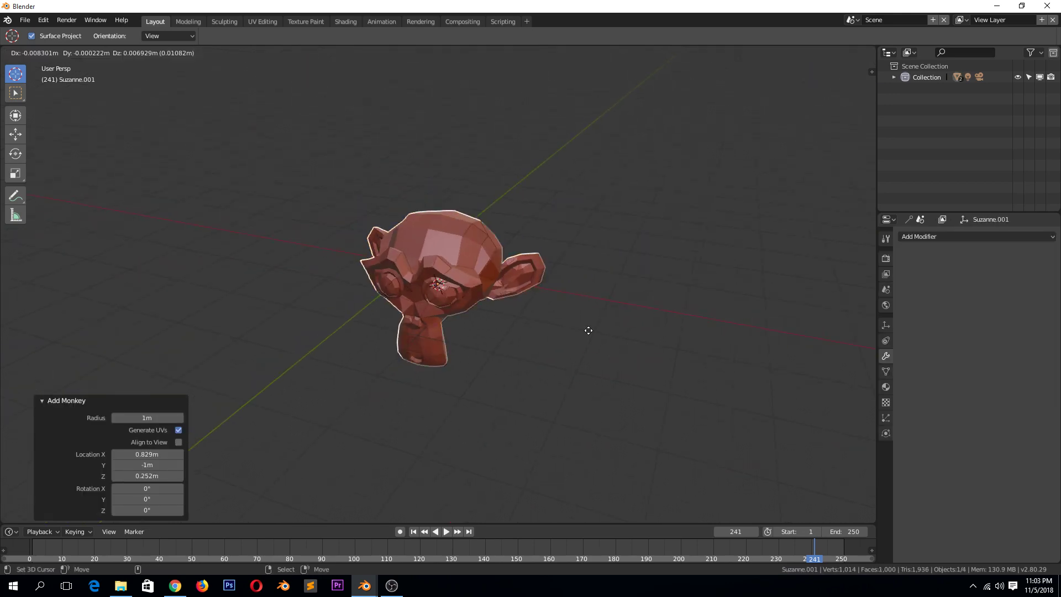
# Step: Place the Suzanne copy 3.02 m along X and turn on the wireframe overlay
pyautogui.press('z')
pyautogui.press('y')
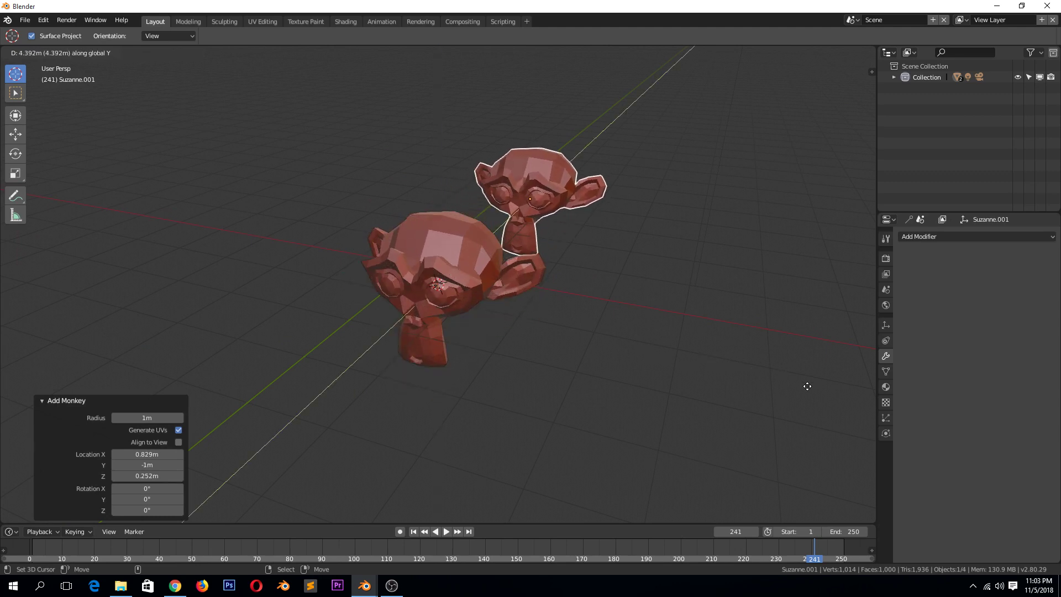
pyautogui.press('x')
pyautogui.click(817, 386)
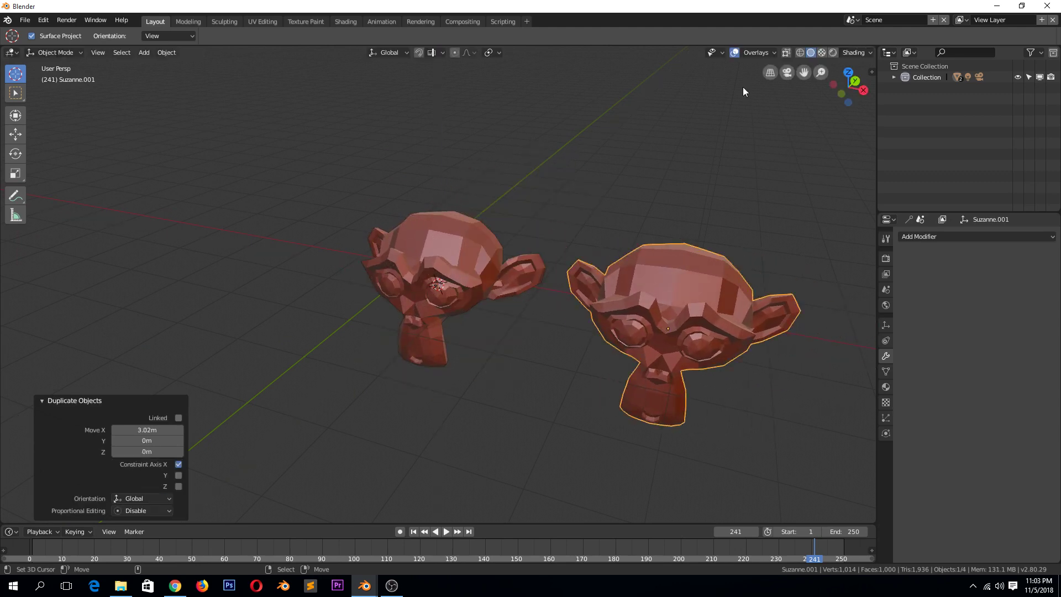
pyautogui.click(754, 53)
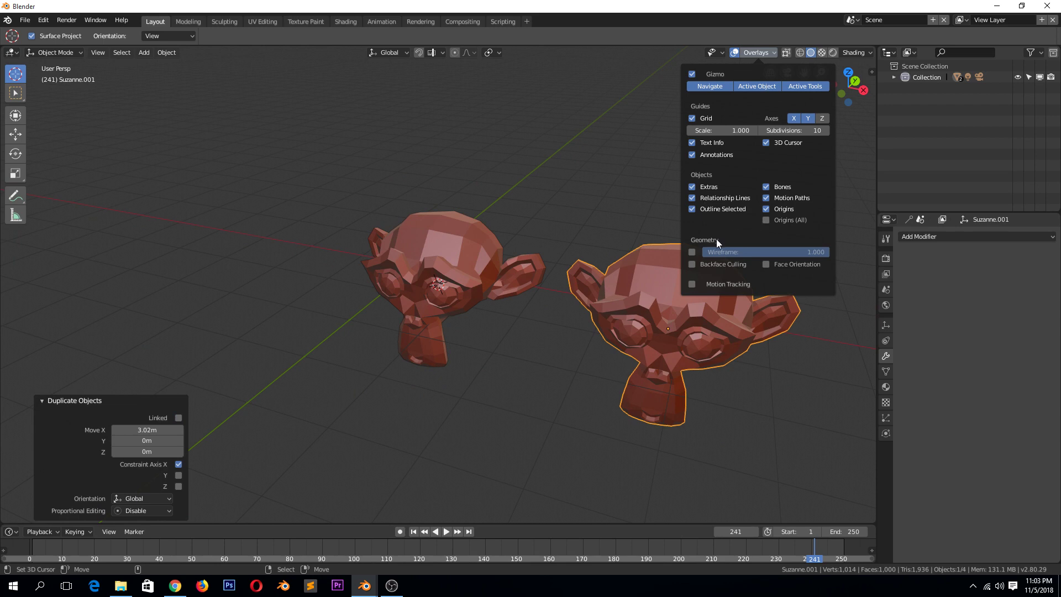
pyautogui.click(693, 252)
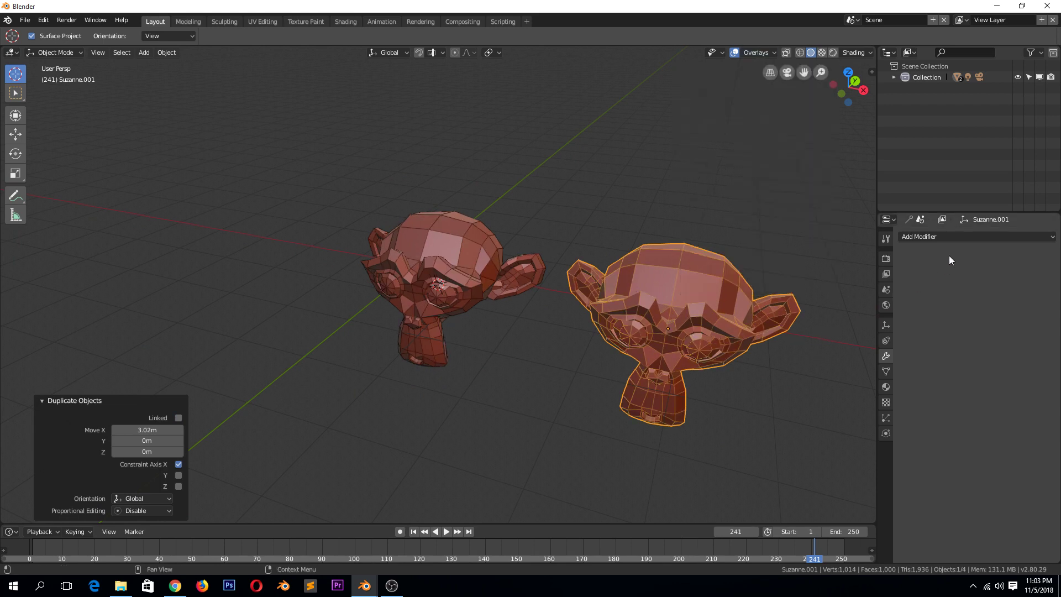
# Step: Give the copy a Collapse Decimate modifier at ratio 0.2687, leaving 710 faces
pyautogui.click(950, 237)
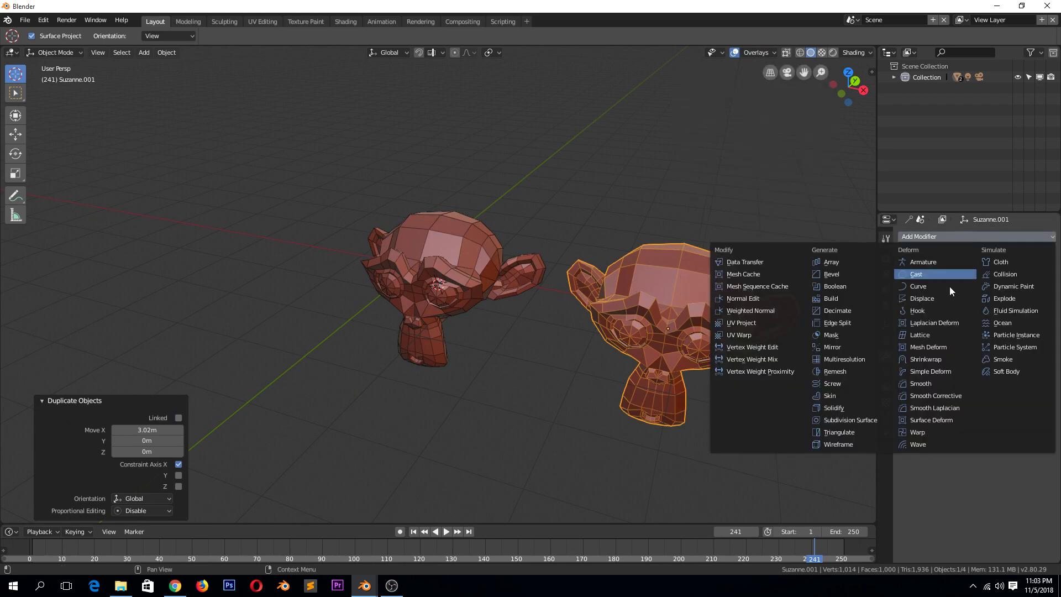
pyautogui.click(864, 310)
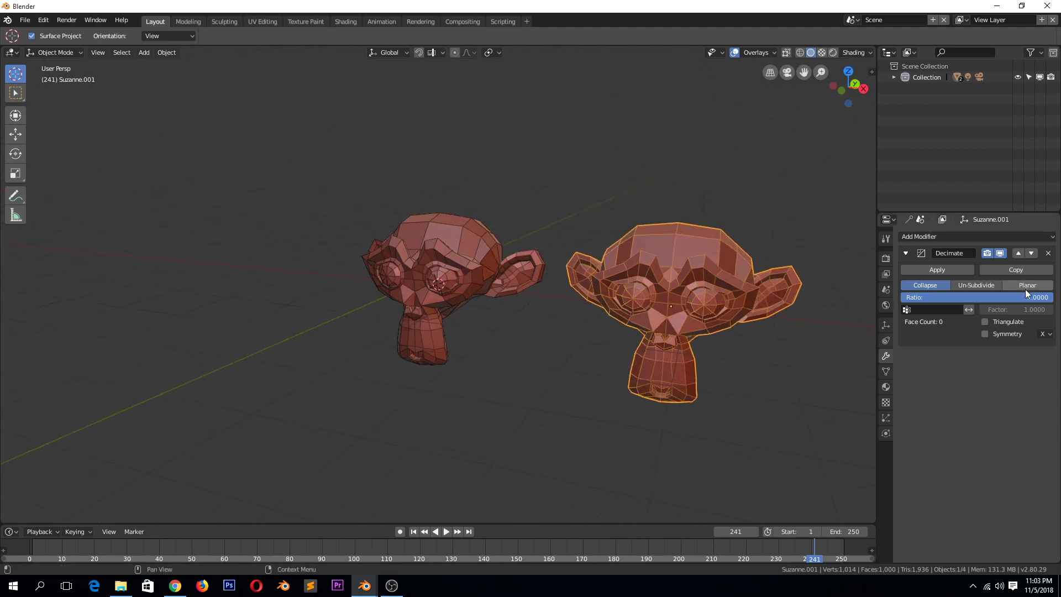
pyautogui.moveTo(1028, 294); pyautogui.dragTo(941, 297)
pyautogui.moveTo(785, 318); pyautogui.dragTo(814, 370, button='middle')
pyautogui.click(761, 361)
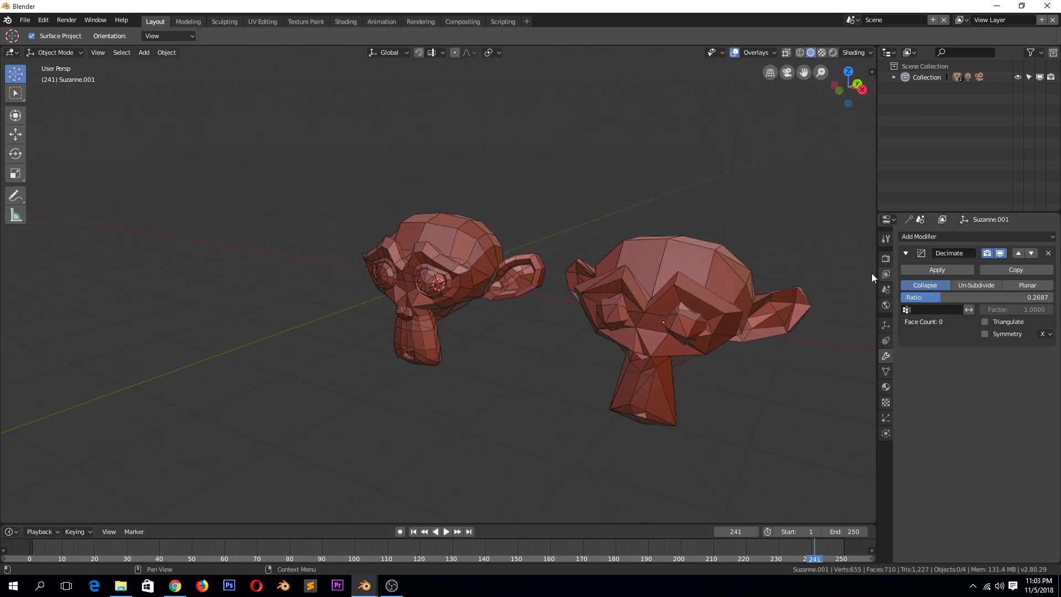
# Step: Try Un-Subdivide at 41 iterations, then use Planar at a 2.2° angle limit (994 faces)
pyautogui.click(974, 286)
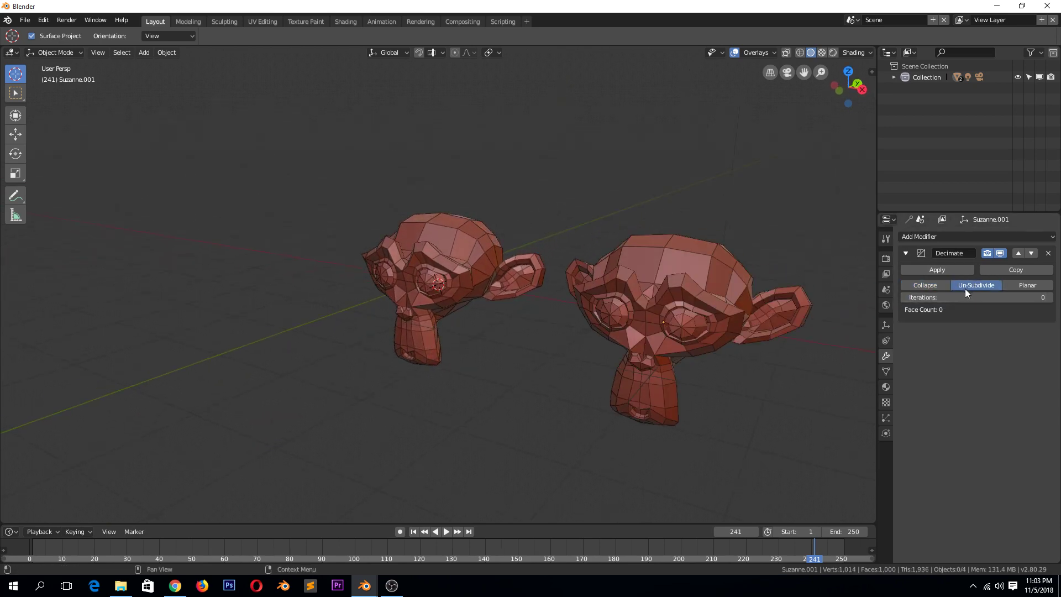
pyautogui.moveTo(976, 297); pyautogui.dragTo(1022, 297)
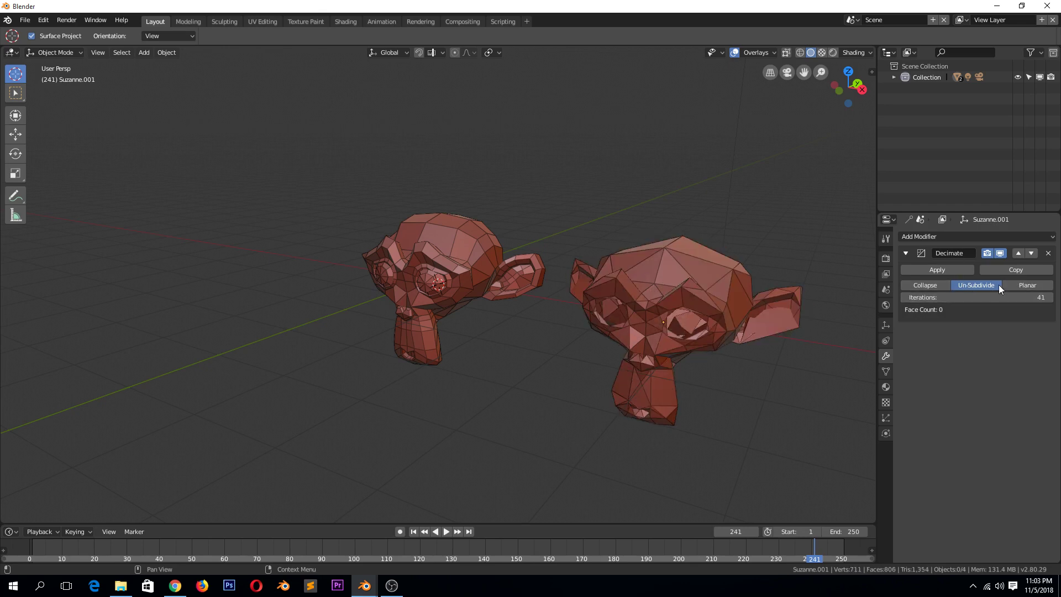
pyautogui.click(1016, 286)
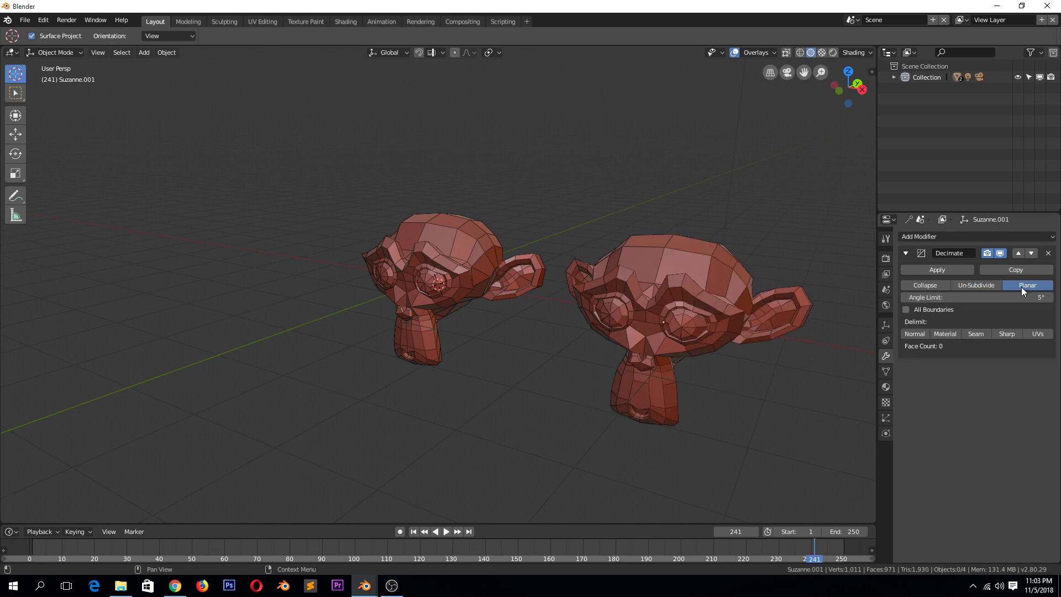
pyautogui.moveTo(1022, 297)
pyautogui.mouseDown()
pyautogui.moveTo(1003, 298)
pyautogui.moveTo(1044, 297)
pyautogui.moveTo(1003, 298)
pyautogui.mouseUp()
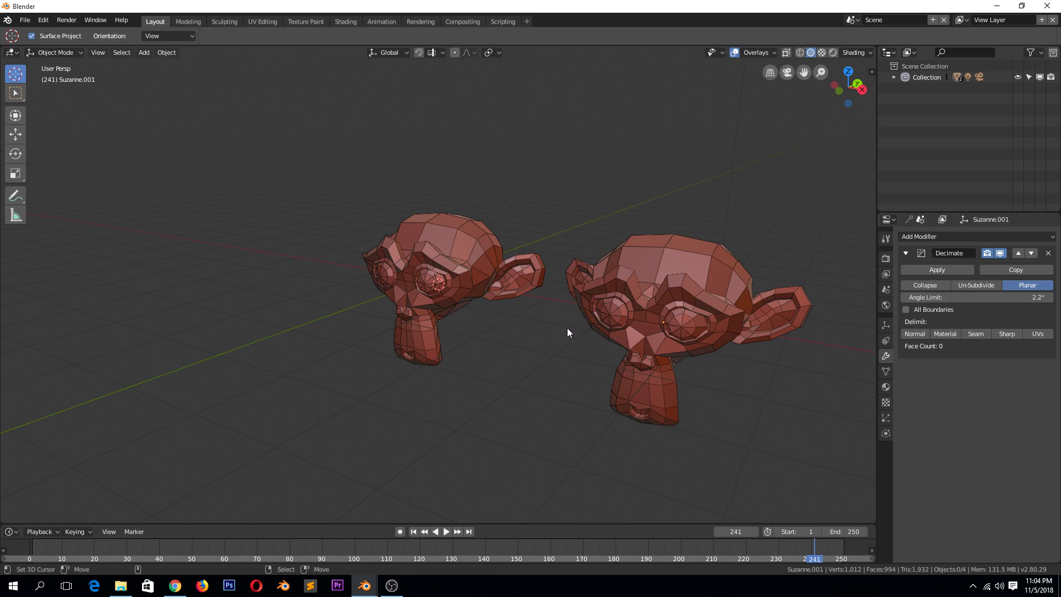